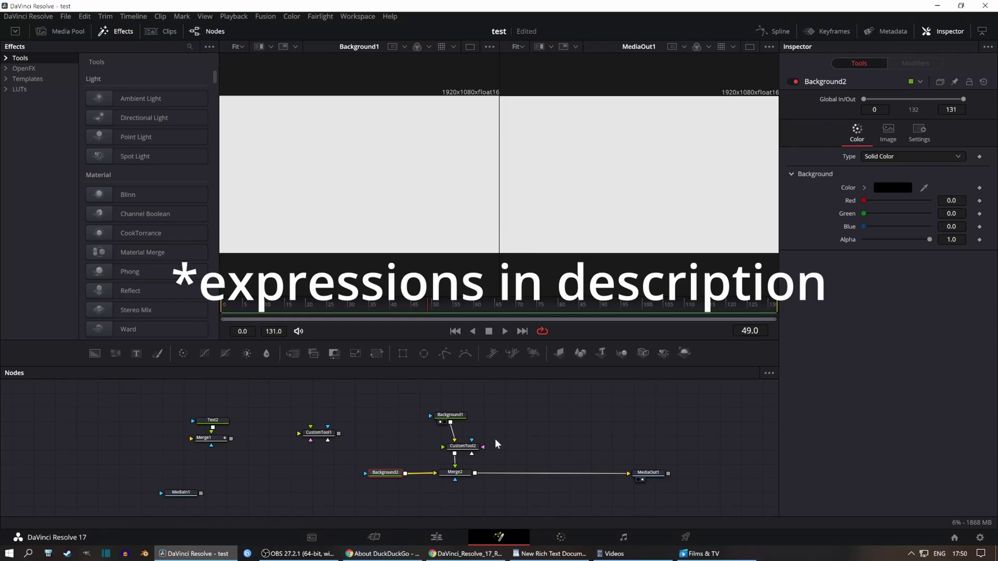
# - Review CustomTool2's number control names, setup expression and adjustable controls, and save the project
pyautogui.moveTo(390, 472); pyautogui.dragTo(357, 198)
pyautogui.moveTo(451, 417); pyautogui.dragTo(345, 125)
pyautogui.moveTo(462, 447); pyautogui.dragTo(462, 446)
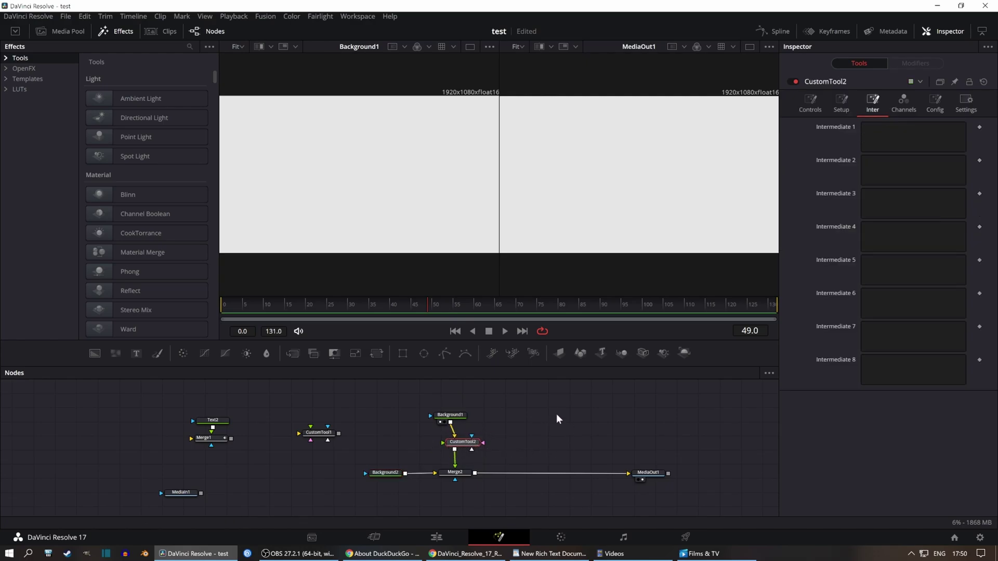
pyautogui.click(932, 104)
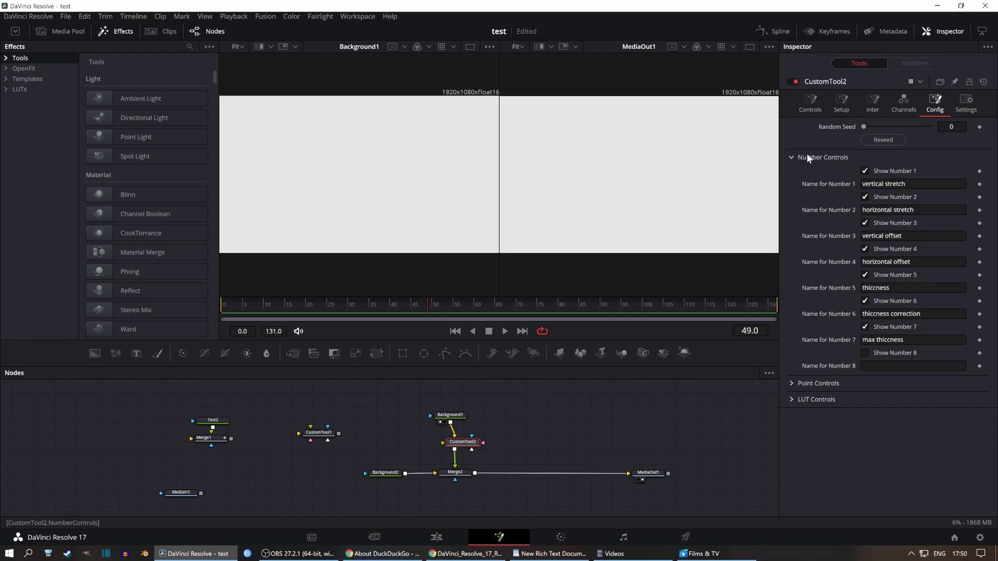
pyautogui.click(789, 158)
pyautogui.click(789, 158)
pyautogui.click(841, 102)
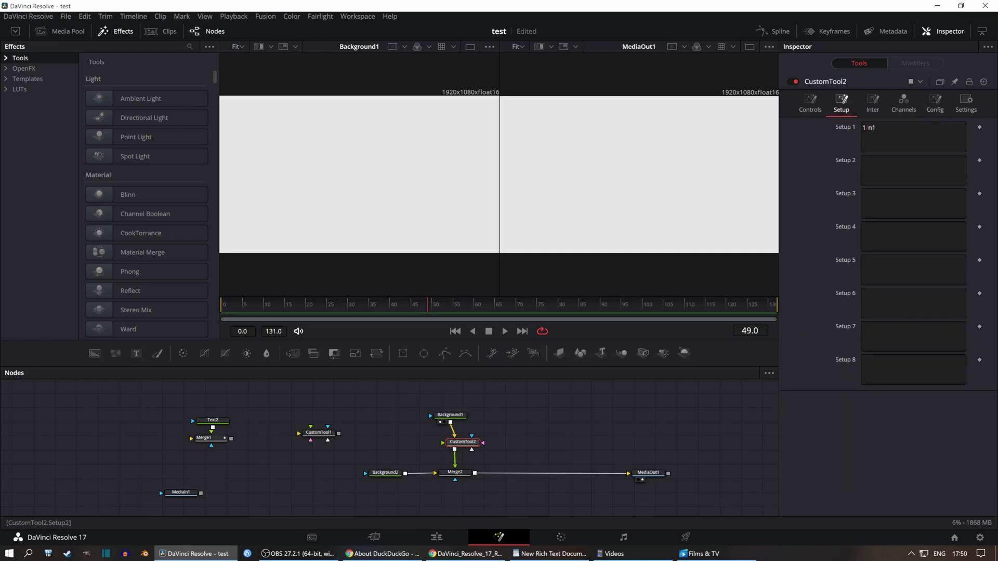
pyautogui.click(935, 102)
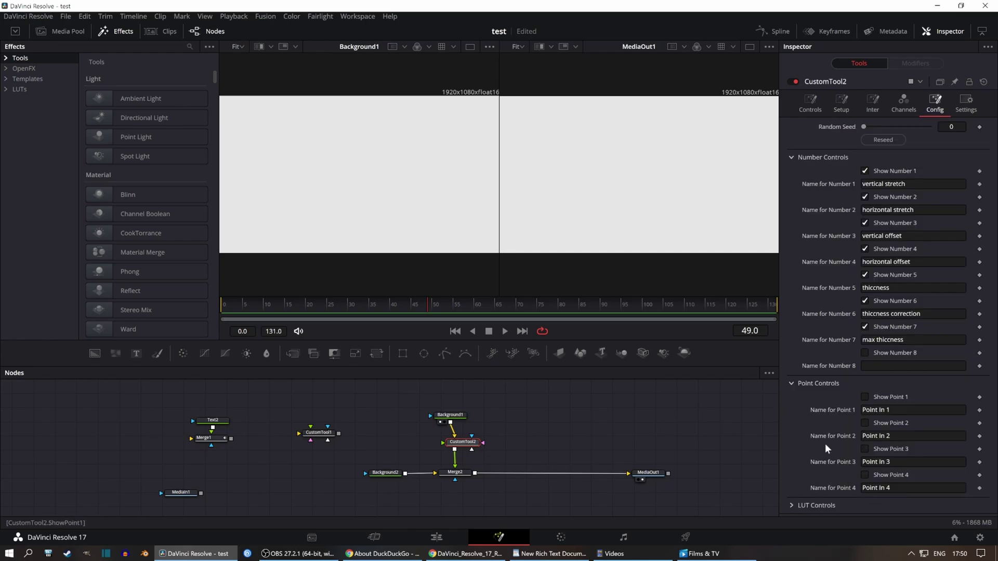
pyautogui.click(808, 106)
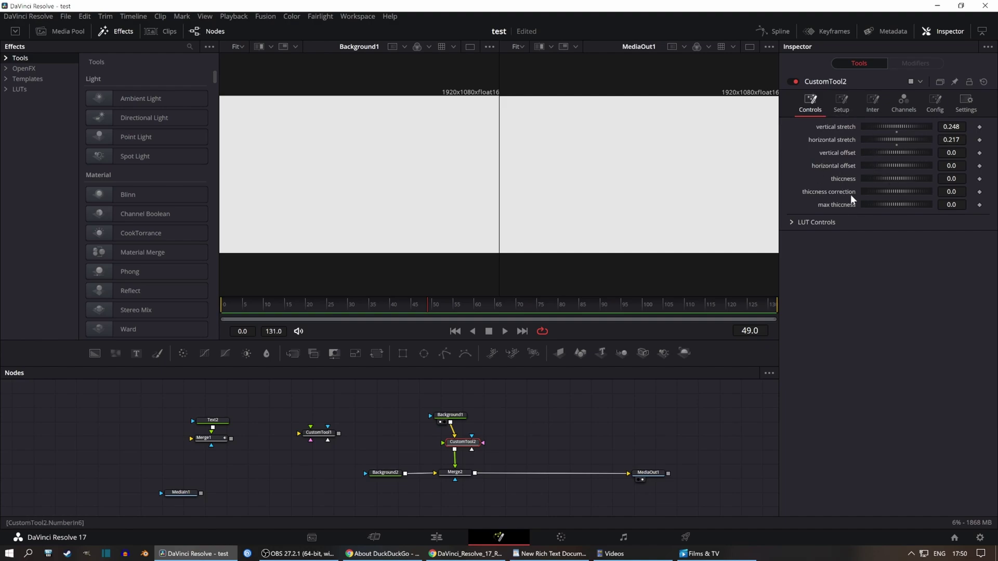
pyautogui.hotkey('ctrl', 's')
# - Clear the Setup 1 expression of CustomTool2 and re-enter it as 1/n1
pyautogui.click(839, 105)
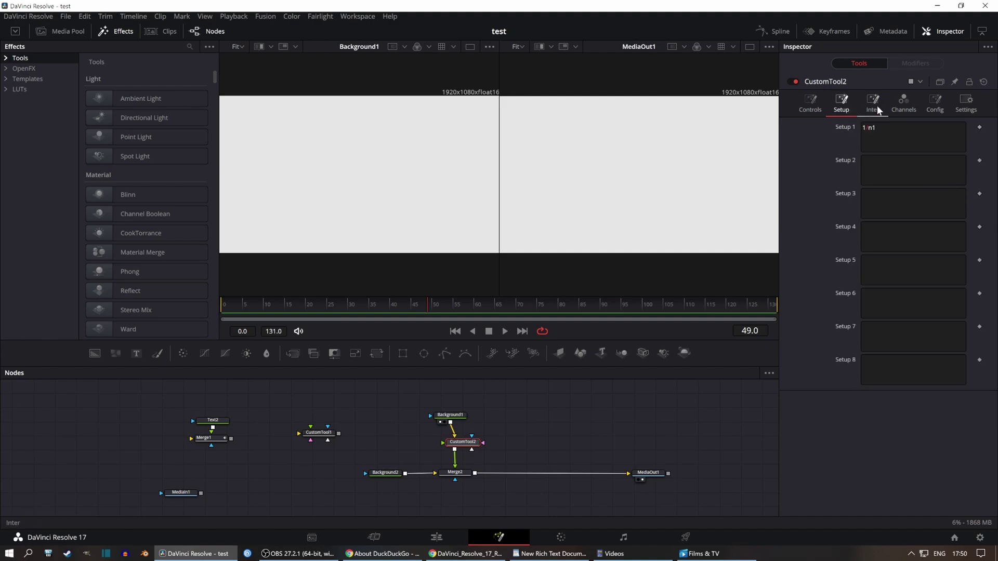
pyautogui.click(878, 105)
pyautogui.click(904, 107)
pyautogui.click(837, 104)
pyautogui.click(884, 136)
pyautogui.press('BackSpace')
pyautogui.press('BackSpace')
pyautogui.press('BackSpace')
pyautogui.press('BackSpace')
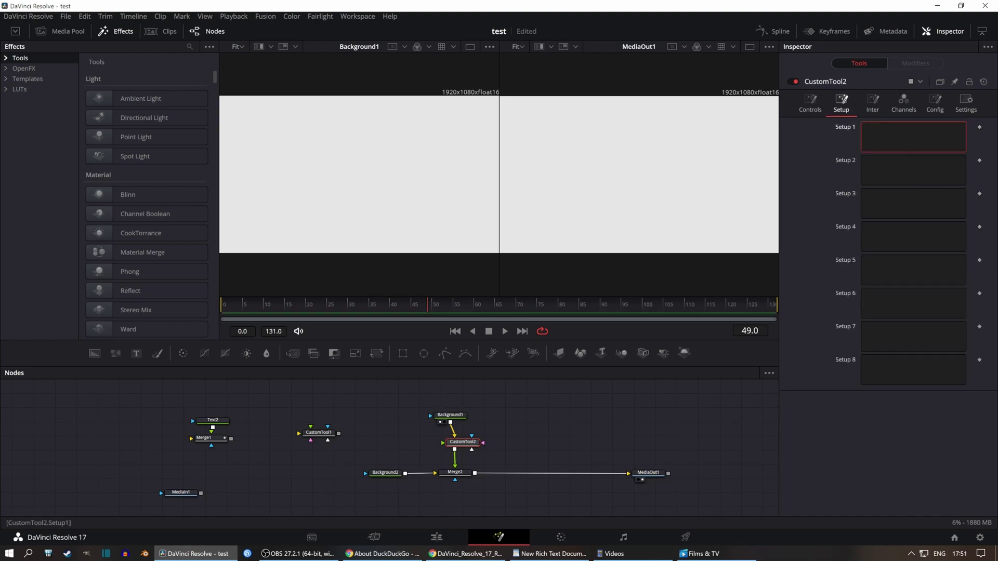
pyautogui.write('1/n1')
# - Enter the expression x in Intermediate 4 of CustomTool2
pyautogui.click(803, 100)
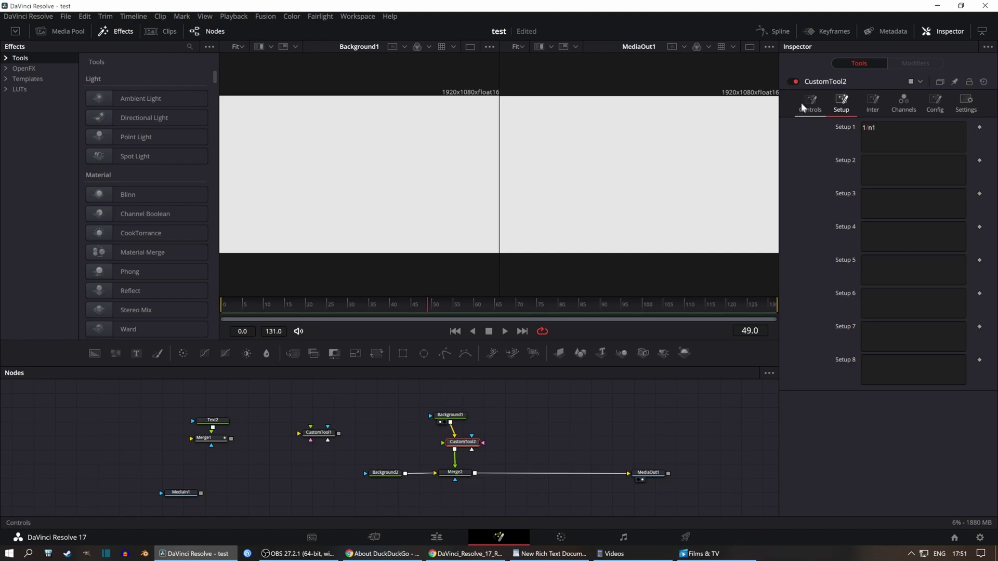
pyautogui.click(842, 105)
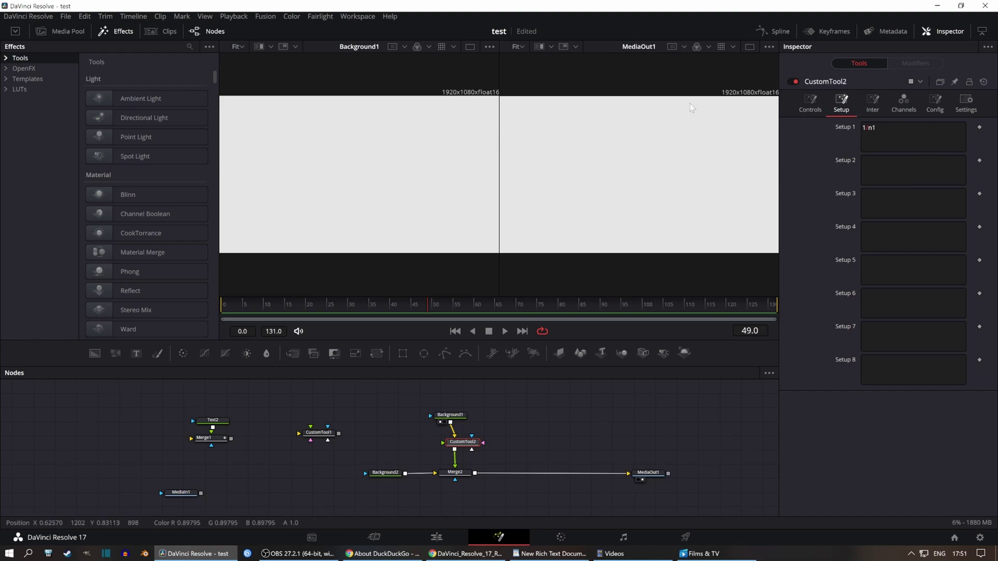
pyautogui.click(874, 107)
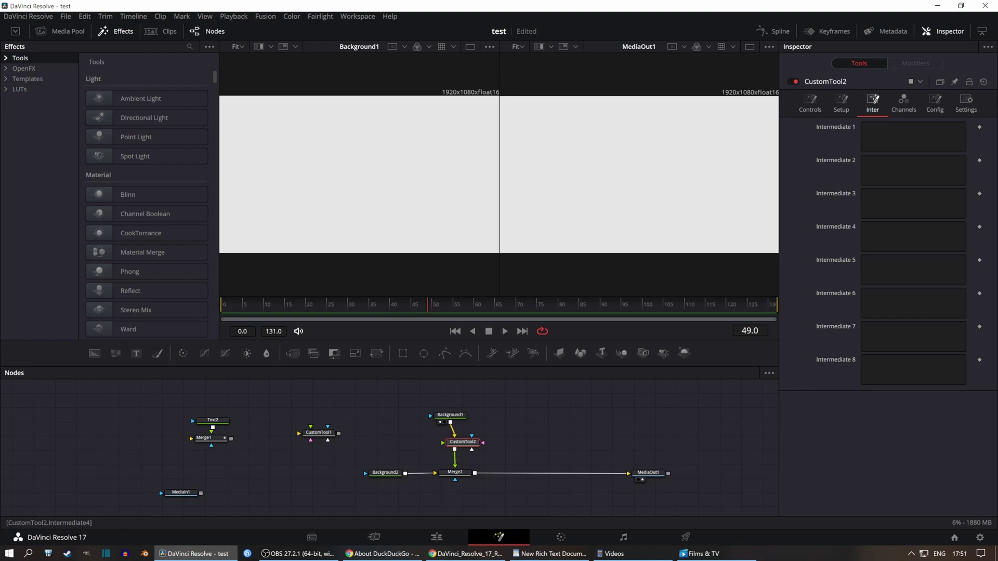
pyautogui.click(928, 244)
pyautogui.write('x')
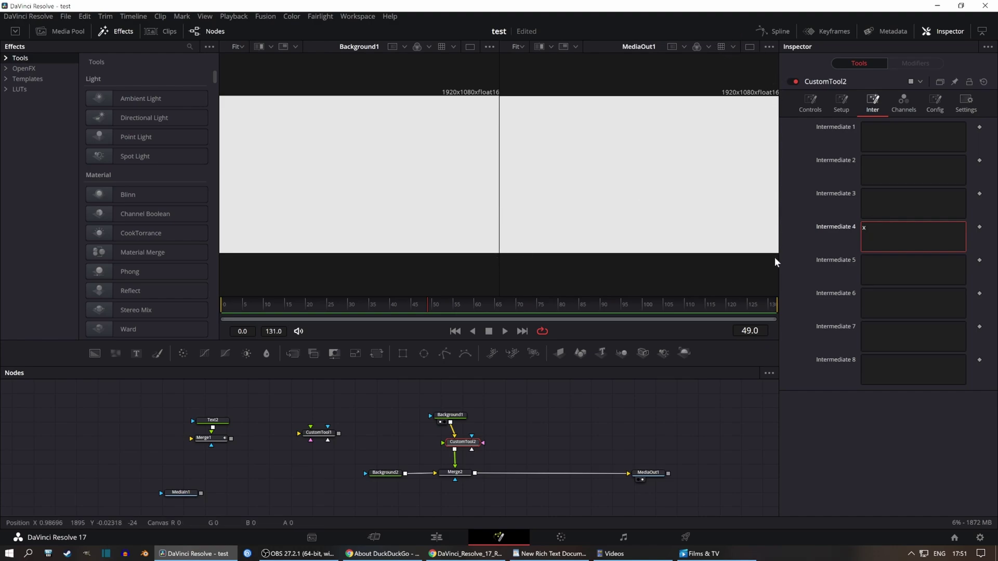
# - Set the red, green, blue and alpha channel expressions of CustomTool2 to i4
pyautogui.click(907, 105)
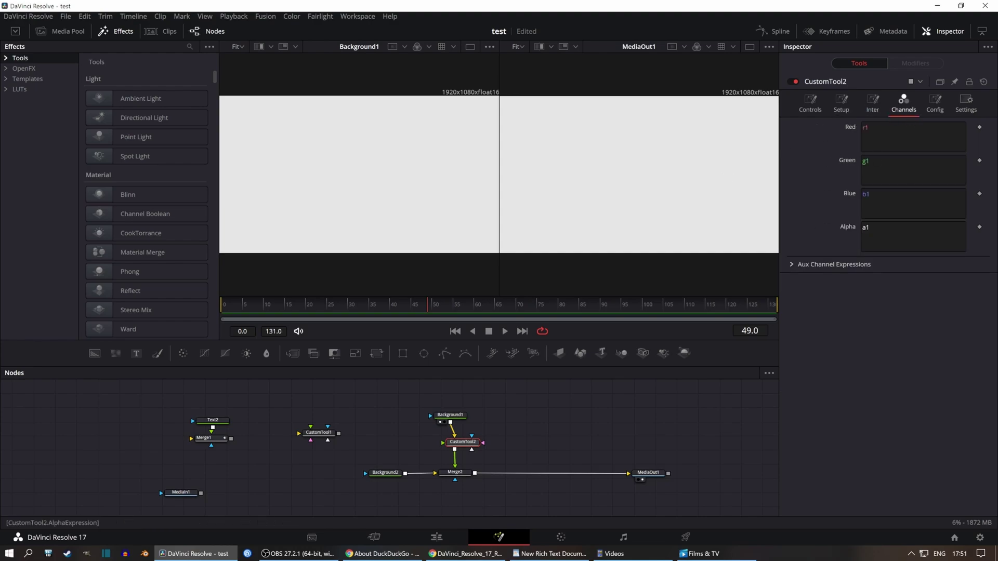
pyautogui.moveTo(880, 130); pyautogui.dragTo(811, 112)
pyautogui.write('i4')
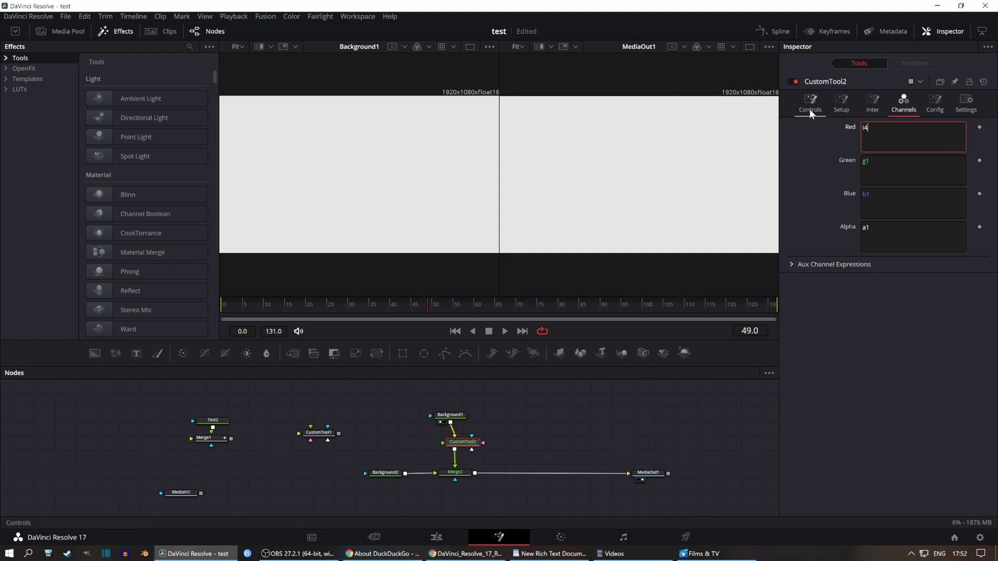
pyautogui.click(866, 162)
pyautogui.write('i4')
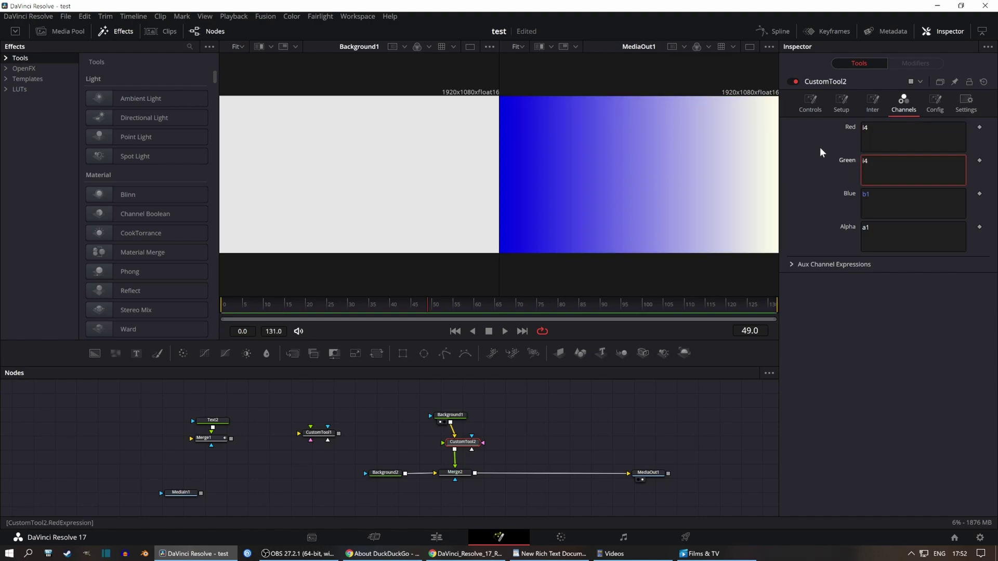
pyautogui.press('Tab')
pyautogui.write('i4')
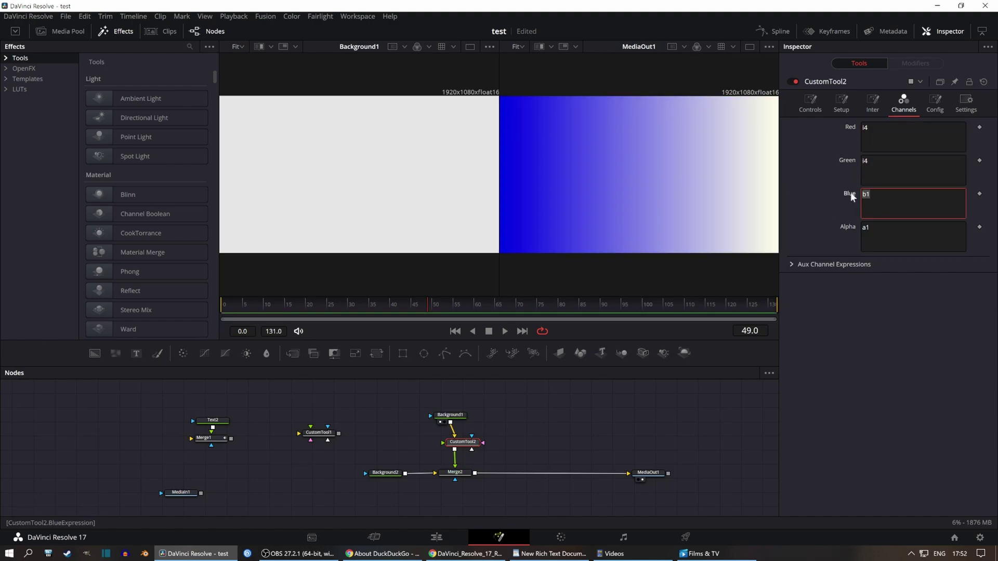
pyautogui.press('Tab')
pyautogui.write('i4')
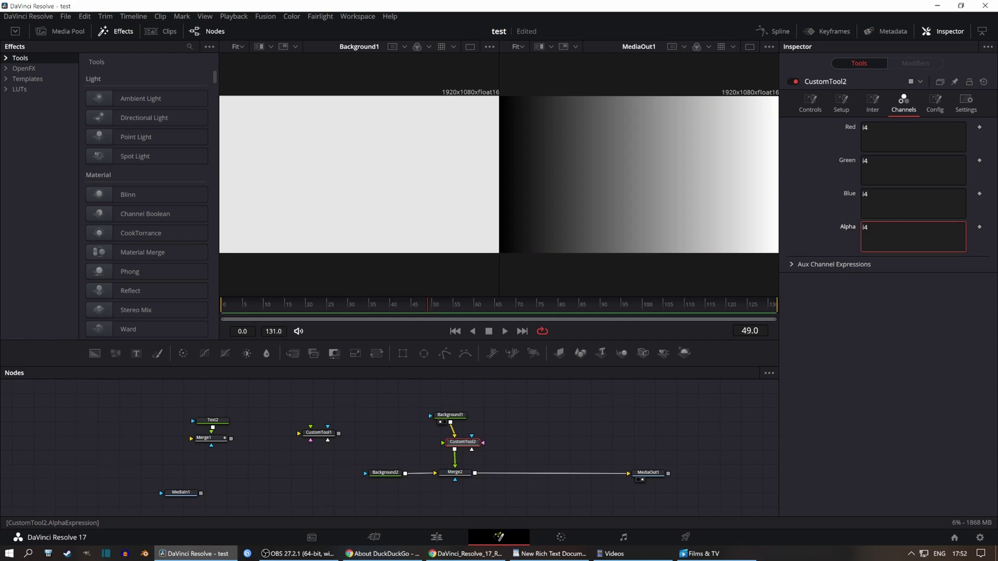
pyautogui.click(850, 256)
# - Replace the Intermediate 4 expression with y<.5 to fill the lower half of the frame
pyautogui.click(873, 103)
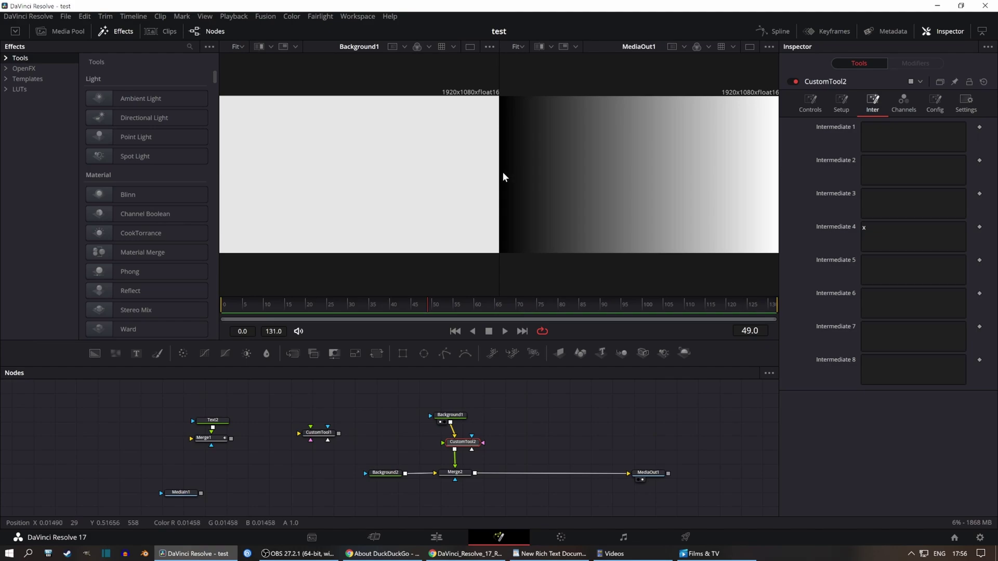
pyautogui.click(863, 227)
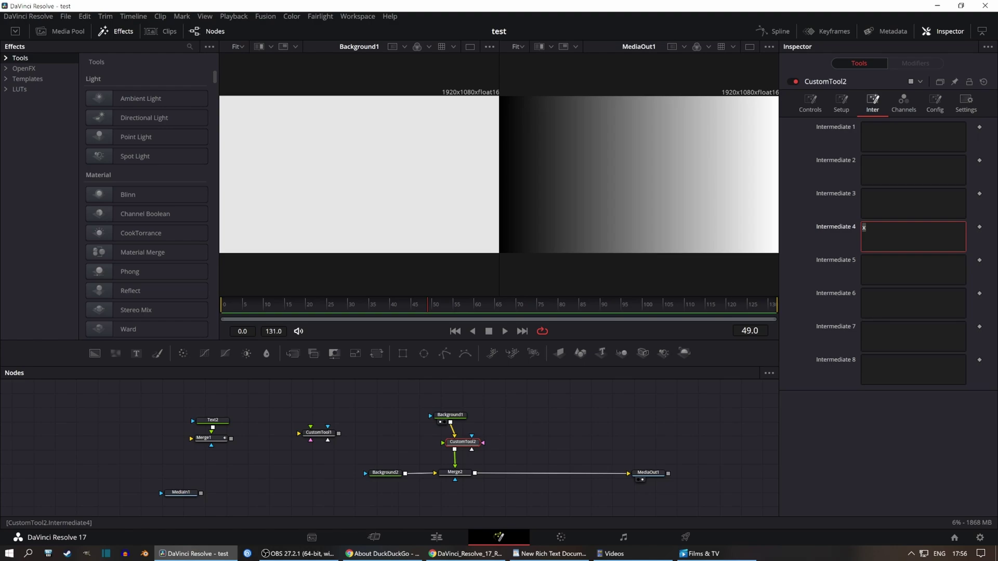
pyautogui.press('BackSpace')
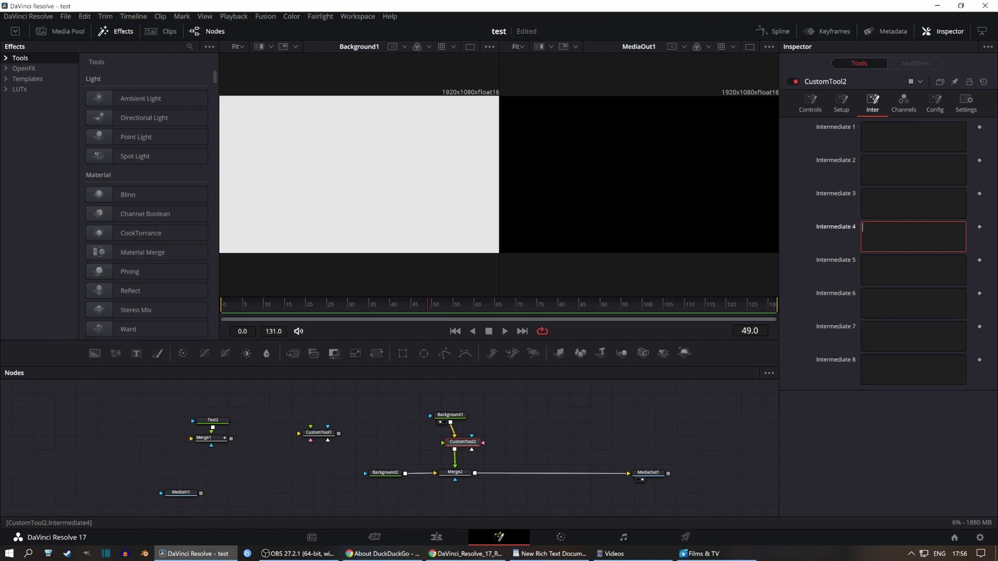
pyautogui.write('y<.5')
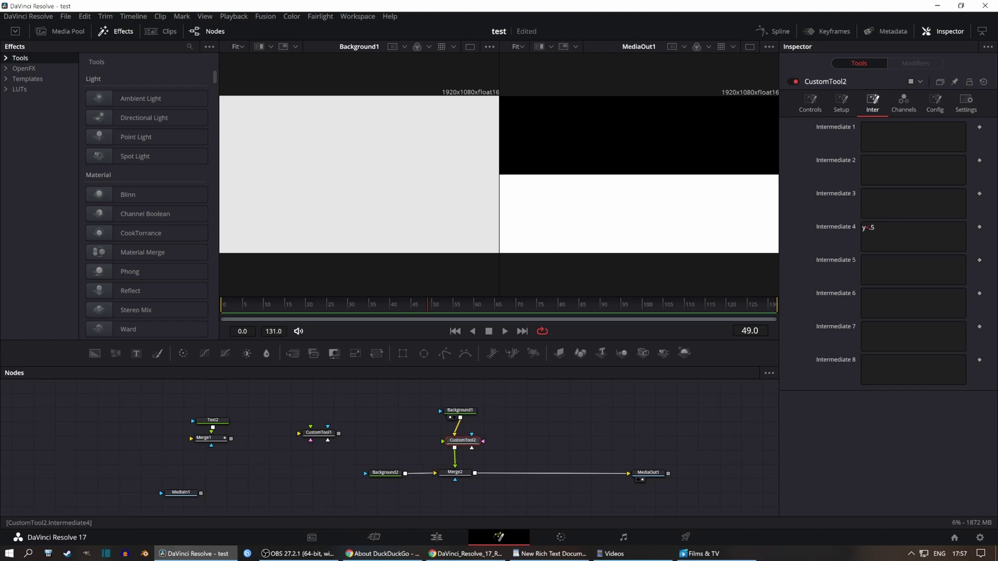
# - Extend the Intermediate 4 expression to (y<.51)*(y>.49) to draw a thin horizontal line
pyautogui.click(874, 227)
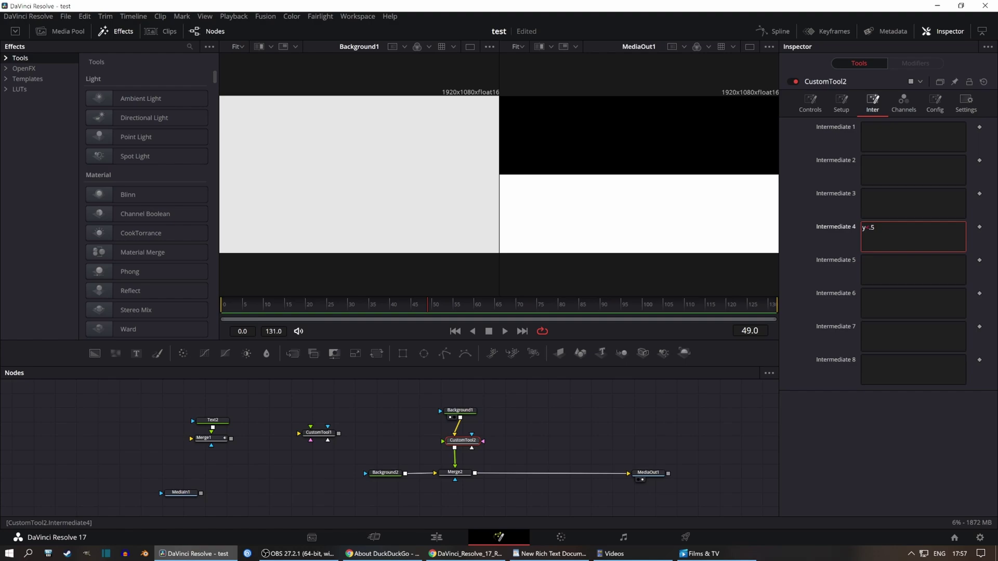
pyautogui.write('1')
pyautogui.press('Home')
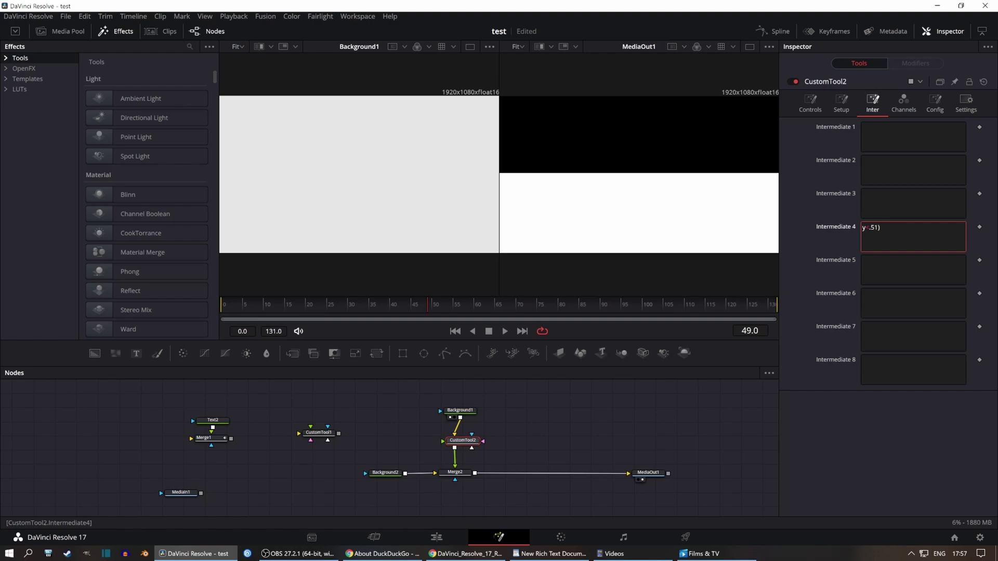
pyautogui.write('(')
pyautogui.press('End')
pyautogui.write(')^(')
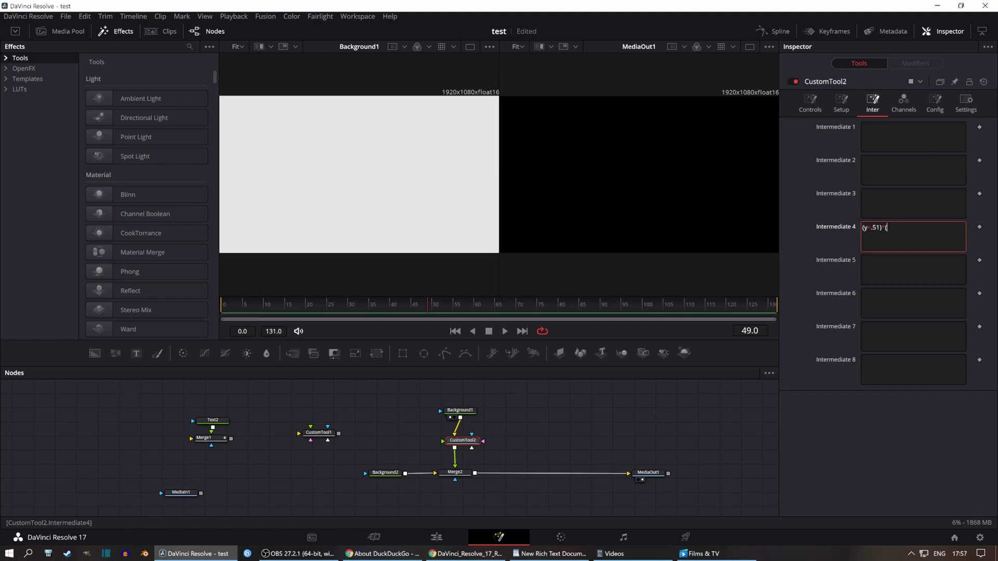
pyautogui.write('y-')
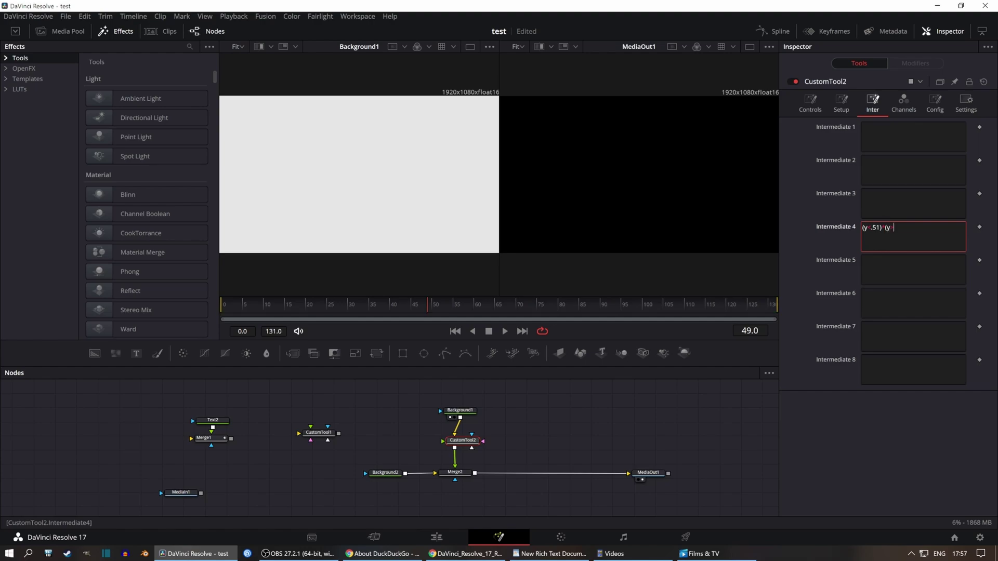
pyautogui.write('.49)')
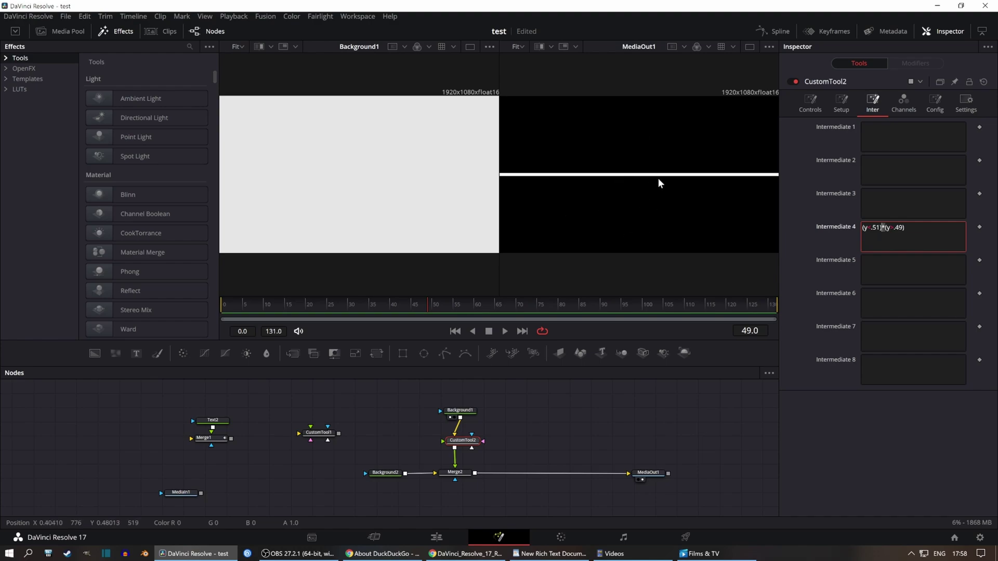
# - Add the logarithm to both comparisons in Intermediate 4, making the expression (y<ln(x)+.51)*(y>ln(x)+.49)
pyautogui.moveTo(902, 228); pyautogui.dragTo(855, 243)
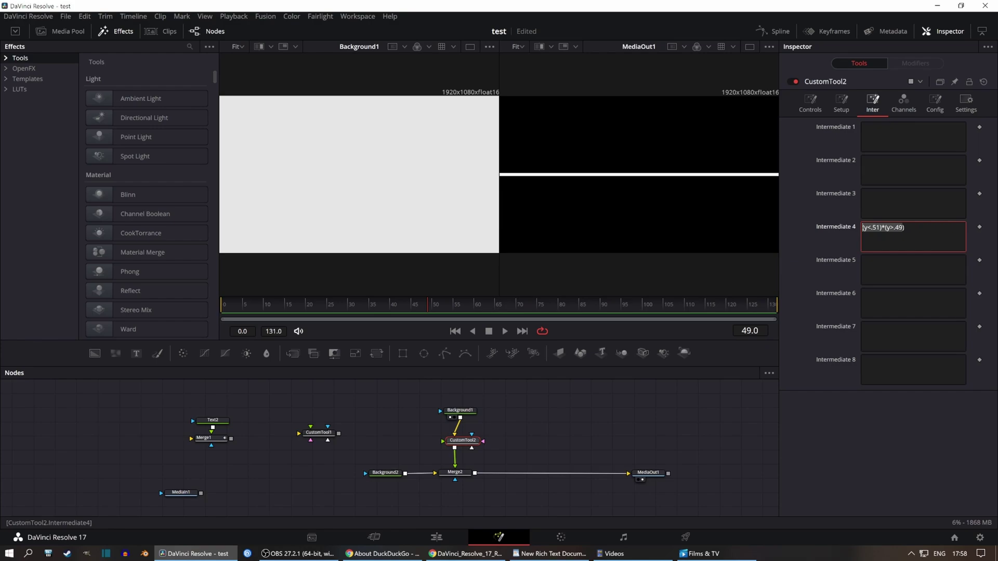
pyautogui.click(868, 228)
pyautogui.click(634, 177)
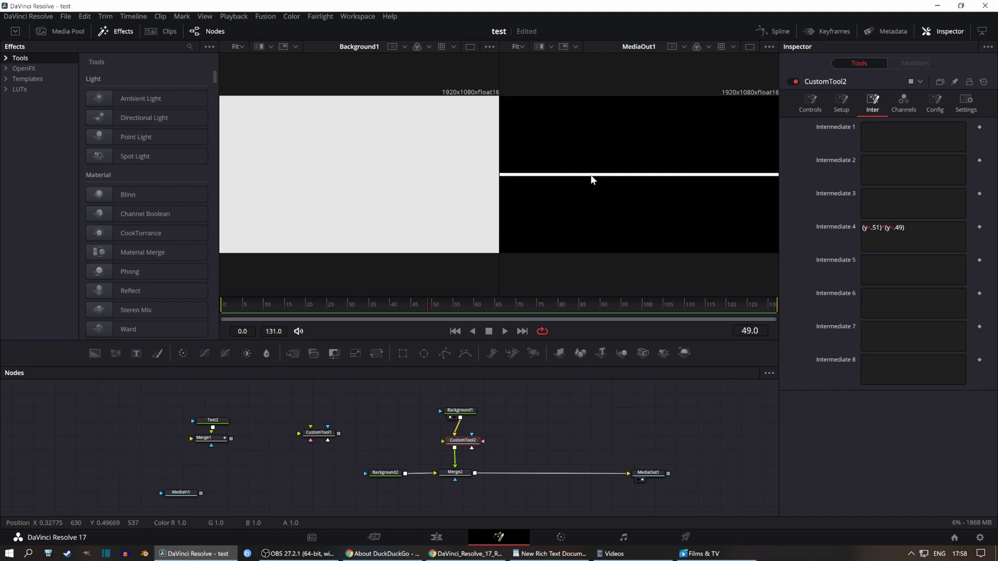
pyautogui.click(868, 228)
pyautogui.write('ln(x)')
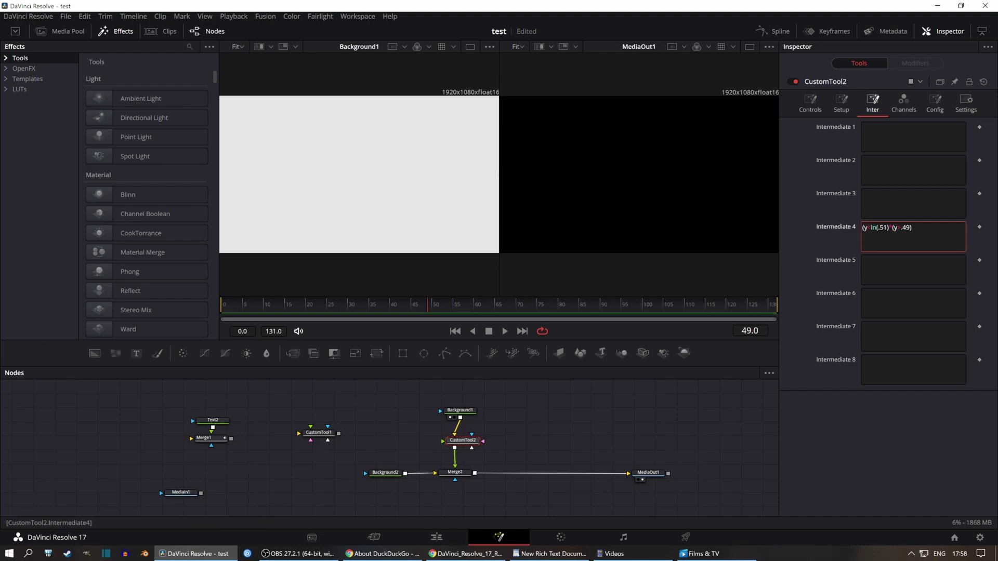
pyautogui.click(905, 227)
pyautogui.write('ln(x)-')
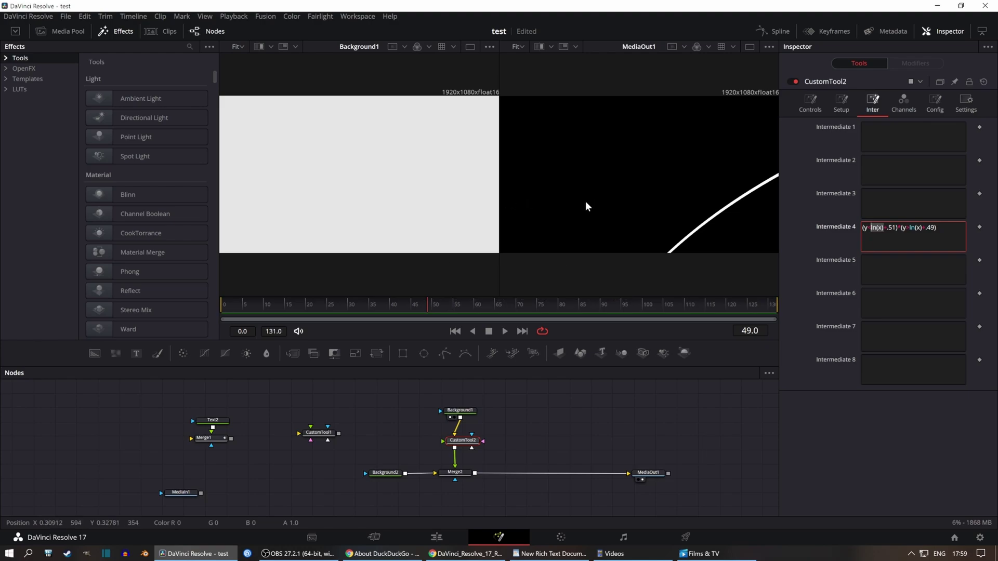
# - Examine the parts of the Intermediate 4 expression, the stretch controls and the other intermediate fields of CustomTool2
pyautogui.click(866, 228)
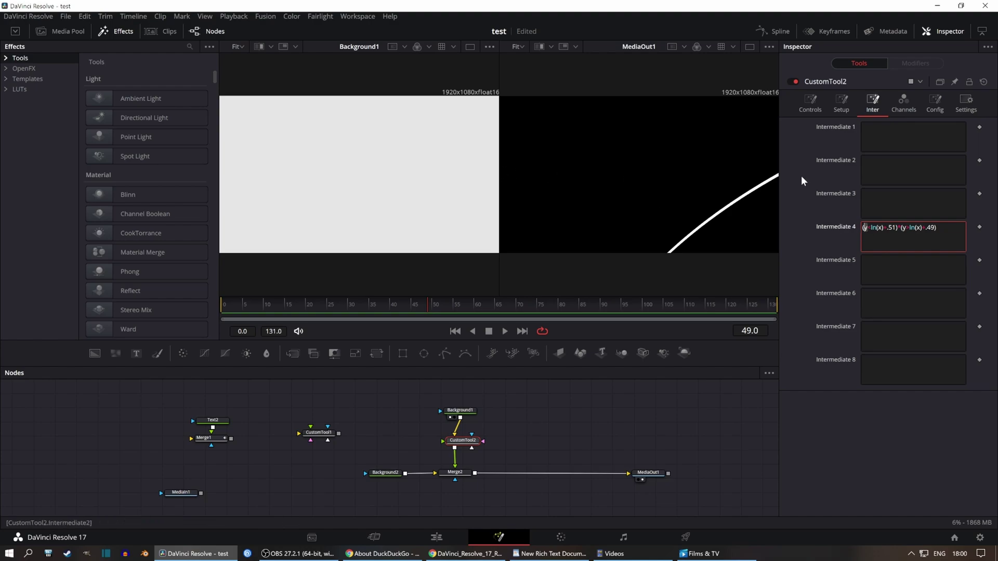
pyautogui.moveTo(888, 227); pyautogui.dragTo(868, 227)
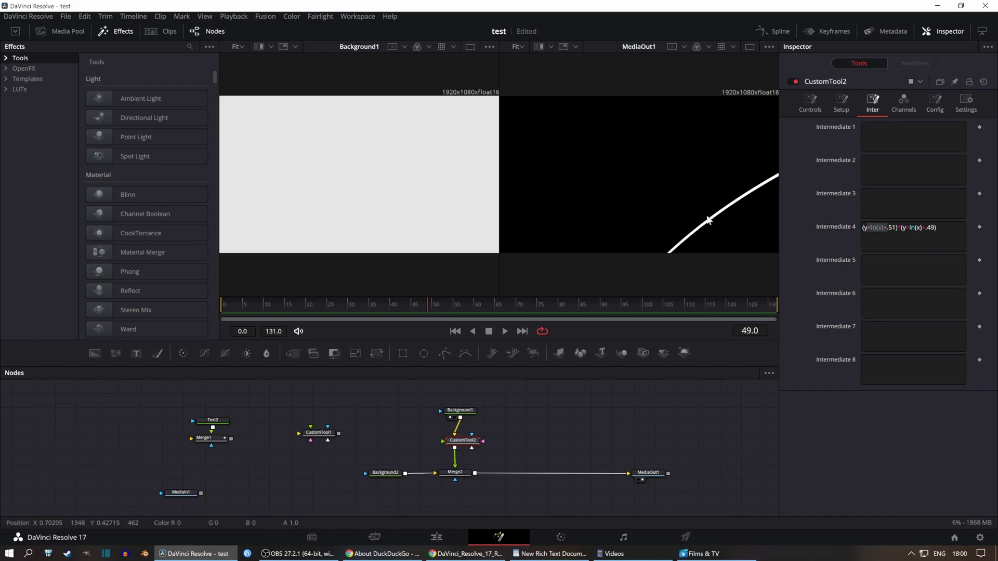
pyautogui.click(809, 105)
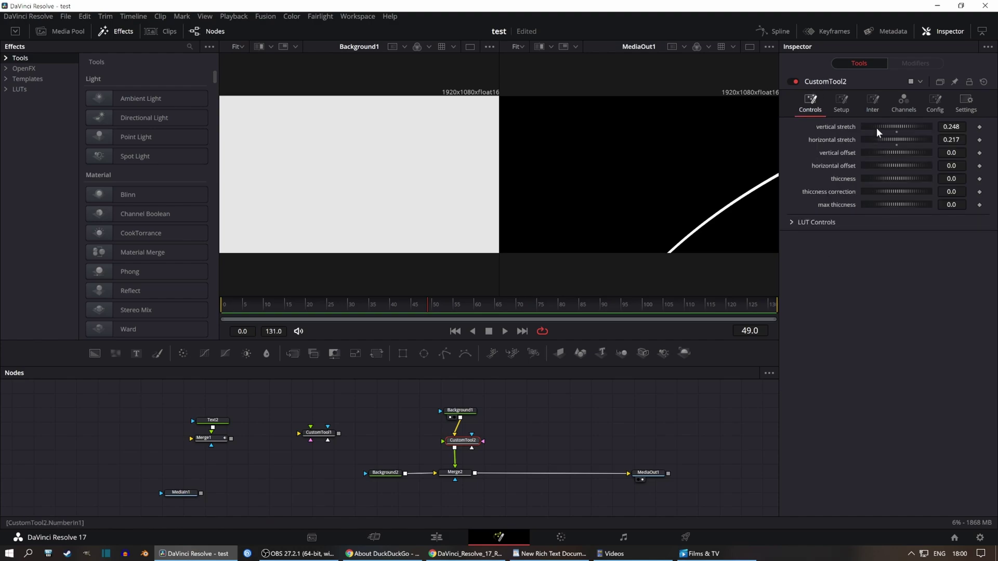
pyautogui.moveTo(876, 128)
pyautogui.mouseDown()
pyautogui.moveTo(940, 125)
pyautogui.moveTo(890, 136)
pyautogui.mouseUp()
pyautogui.click(873, 104)
pyautogui.moveTo(942, 229); pyautogui.dragTo(862, 227)
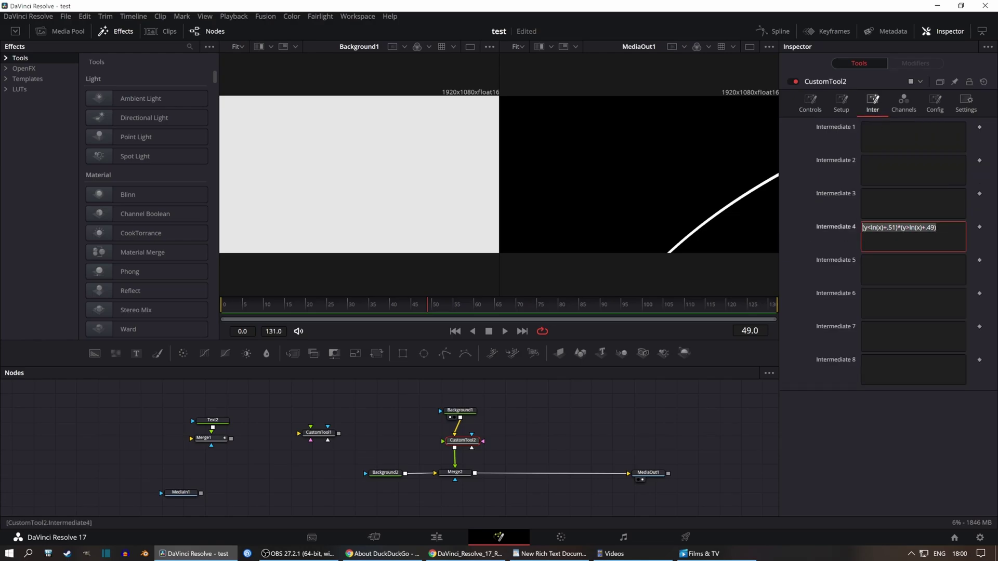
pyautogui.click(913, 137)
pyautogui.click(914, 171)
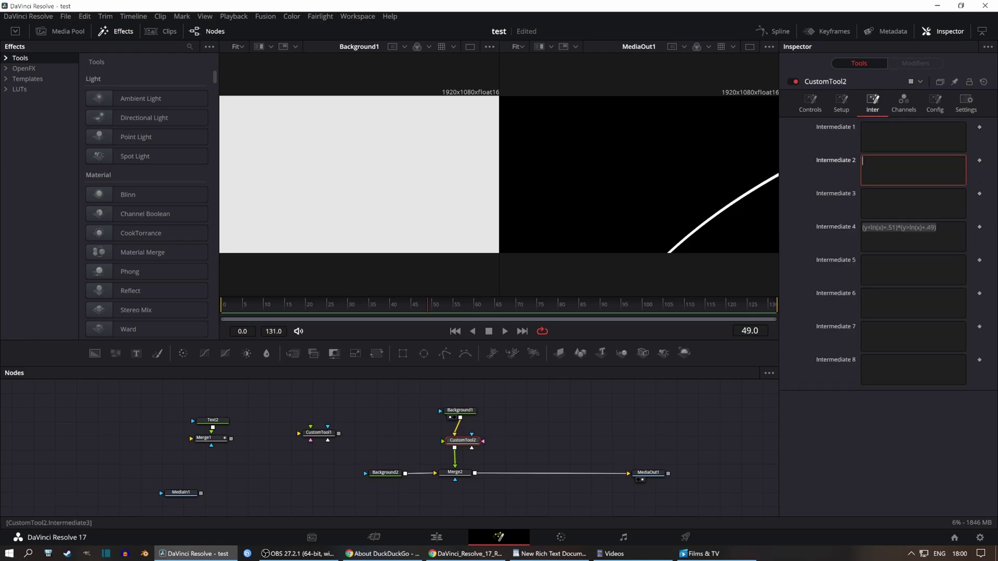
pyautogui.click(913, 237)
pyautogui.click(913, 204)
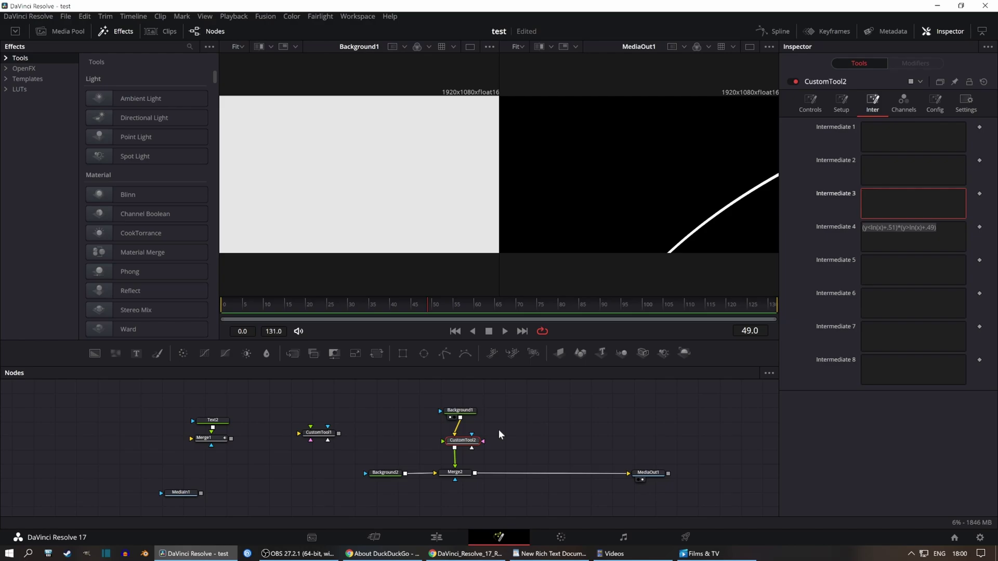
# - Switch to the WordPad document and write the horizontally scaled function f(ax)
pyautogui.hotkey('alt', 'Tab')
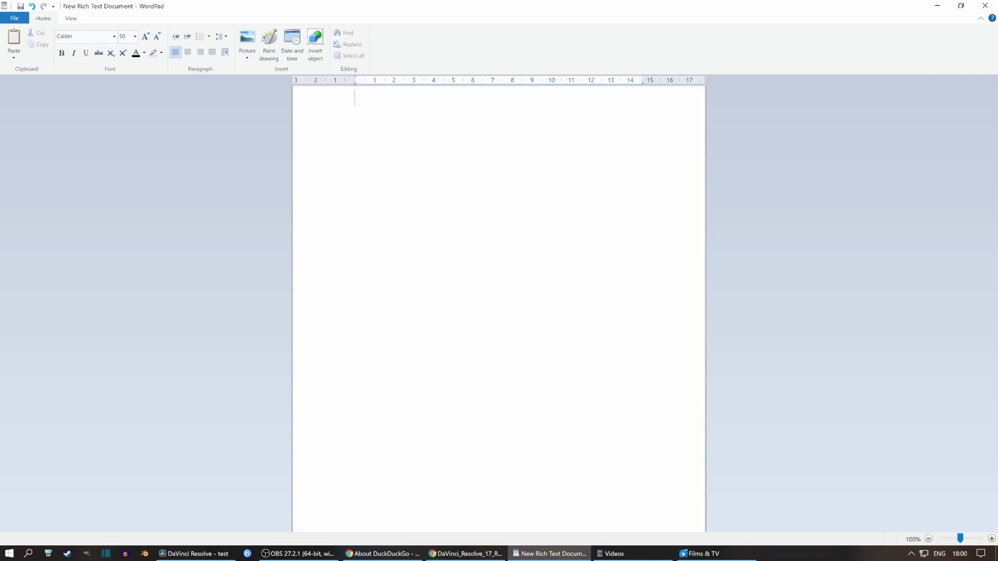
pyautogui.write('f(')
pyautogui.write(')')
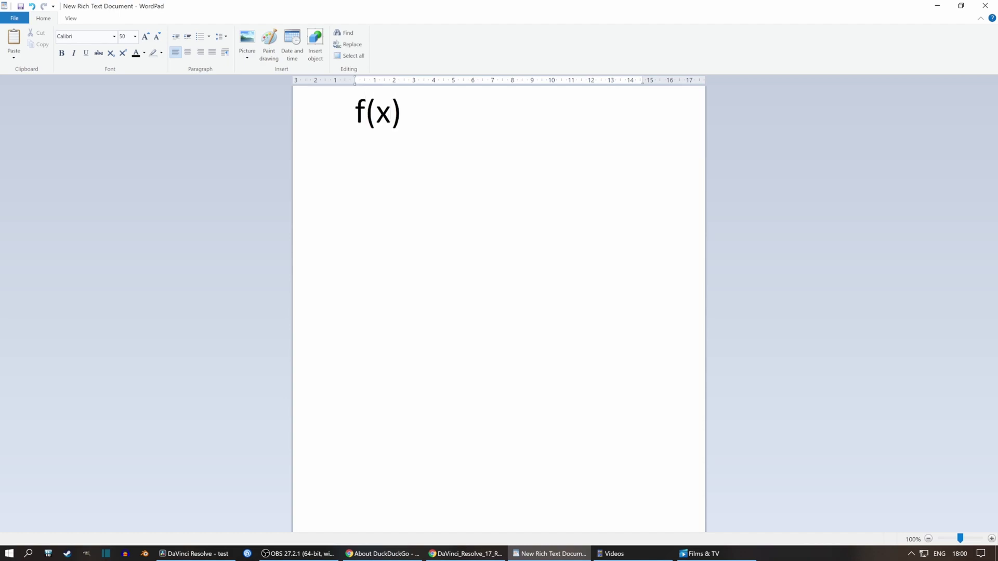
pyautogui.press('Left')
pyautogui.press('Left')
pyautogui.write('a')
pyautogui.press('Right')
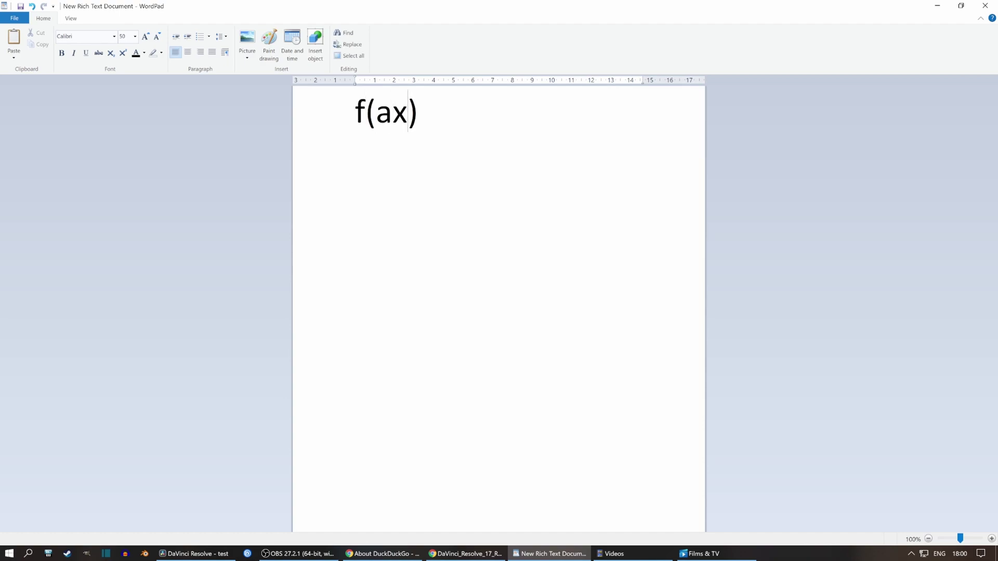
# - Extend the function in the document to f(a(x-b)) with a horizontal offset b
pyautogui.press('Left')
pyautogui.write('(')
pyautogui.press('Right')
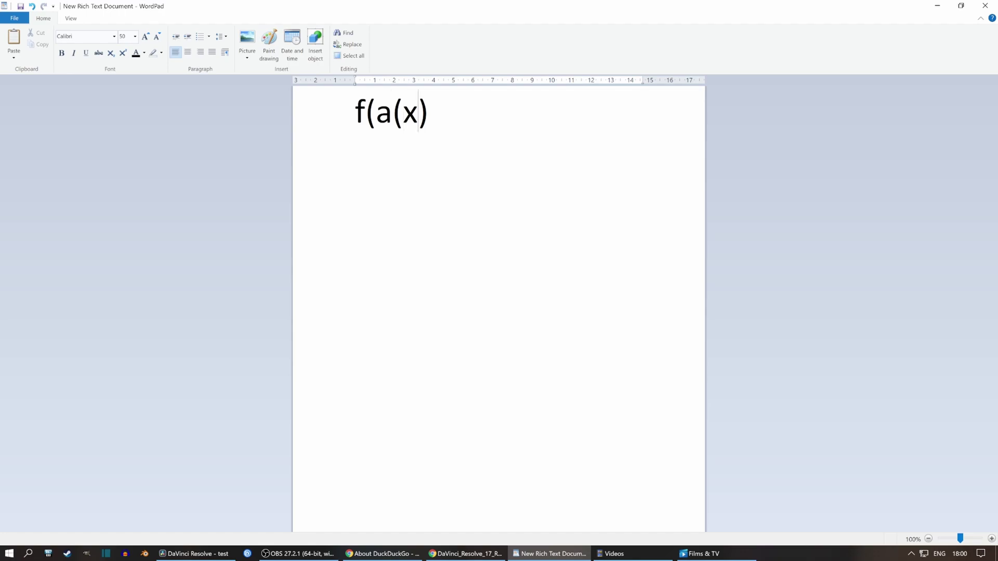
pyautogui.click(418, 111)
pyautogui.write('-b)')
pyautogui.moveTo(367, 113); pyautogui.dragTo(446, 111)
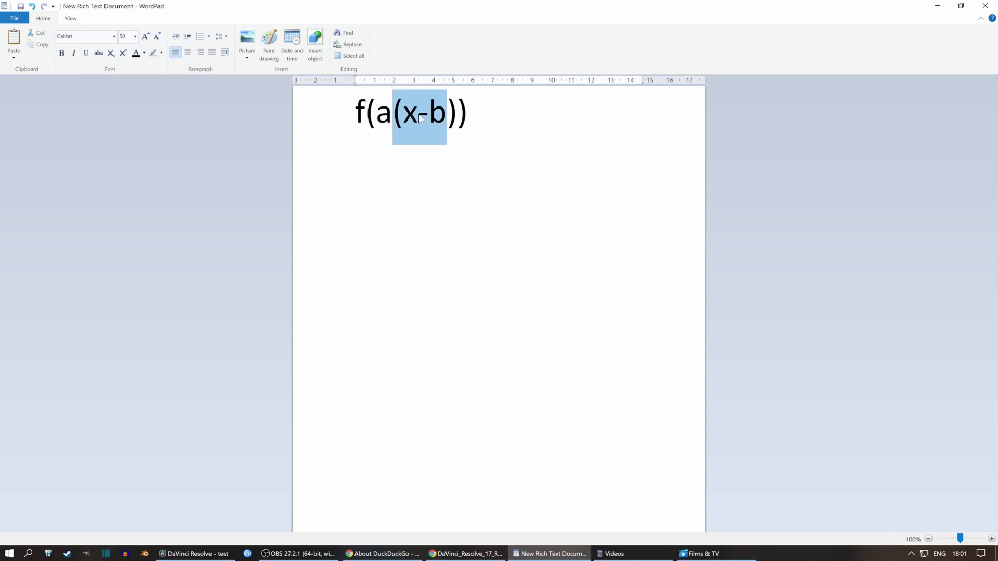
# - Add the vertical factor c and offset d to complete the formula as cf(a(x-b))+d
pyautogui.press('Home')
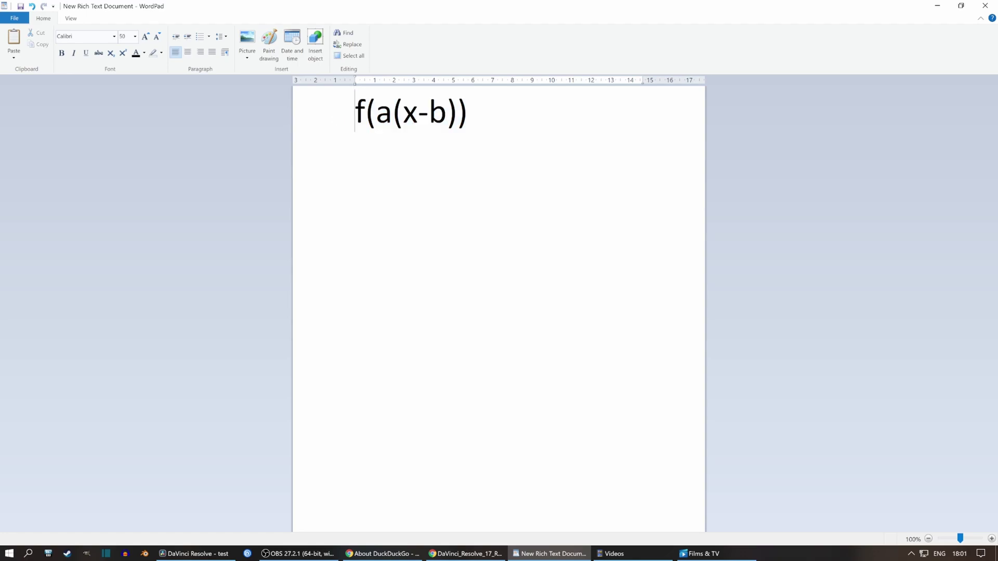
pyautogui.write('c')
pyautogui.press('End')
pyautogui.write('+')
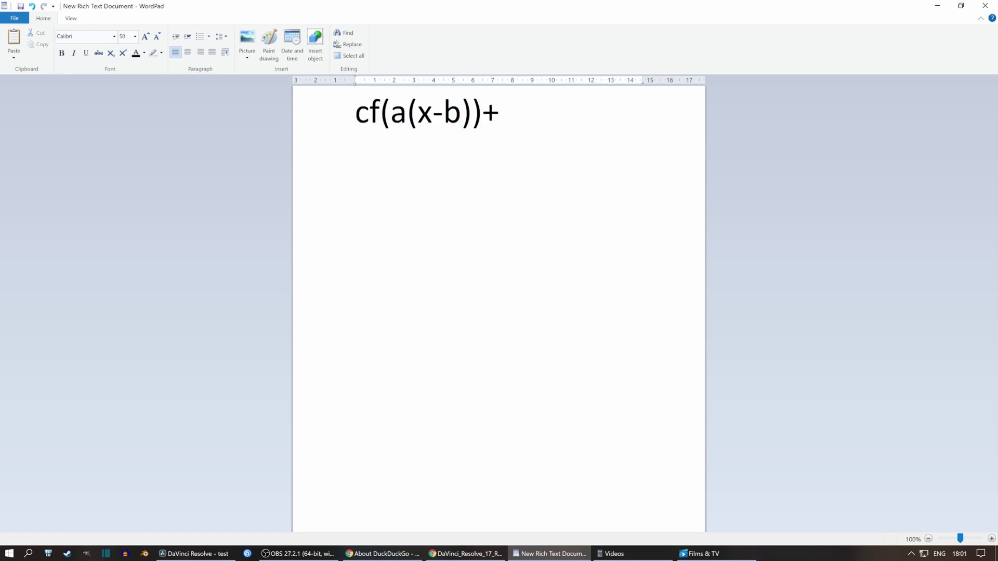
pyautogui.write('d')
pyautogui.moveTo(468, 114); pyautogui.dragTo(418, 119)
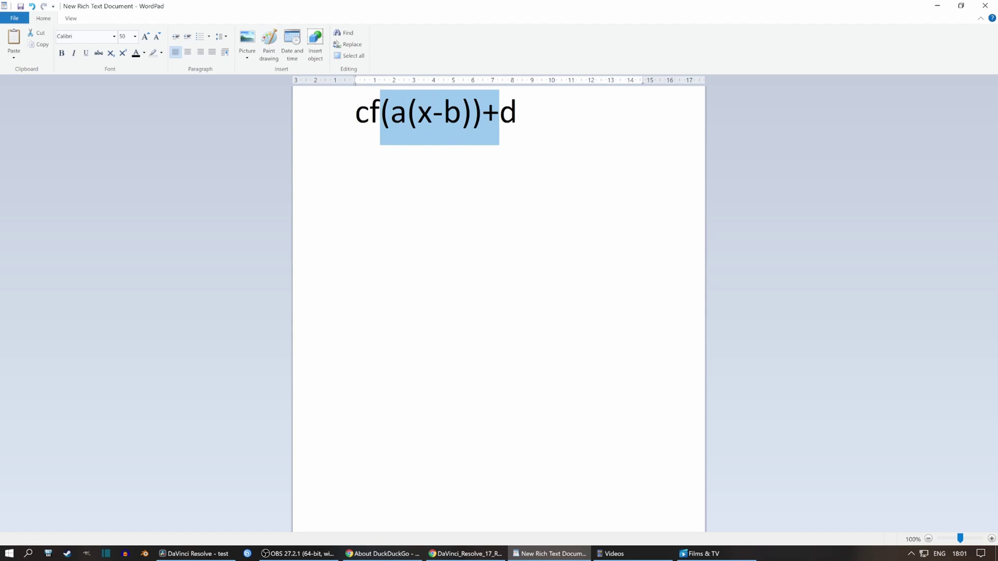
# - Switch back to DaVinci Resolve and enter the horizontal offset term (x-n4) as the Intermediate 1 expression of CustomTool2
pyautogui.click(193, 553)
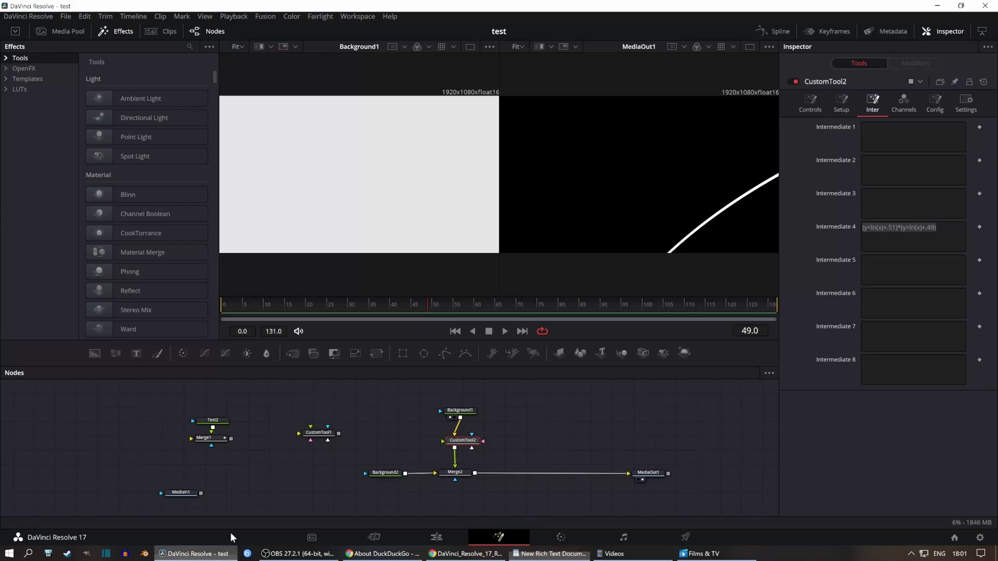
pyautogui.click(883, 125)
pyautogui.click(810, 103)
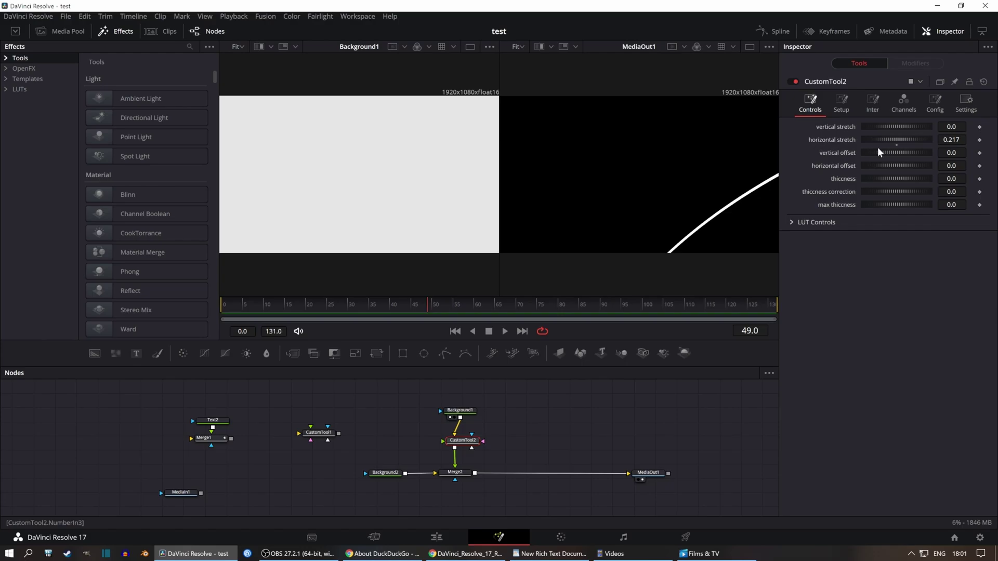
pyautogui.click(872, 104)
pyautogui.click(882, 130)
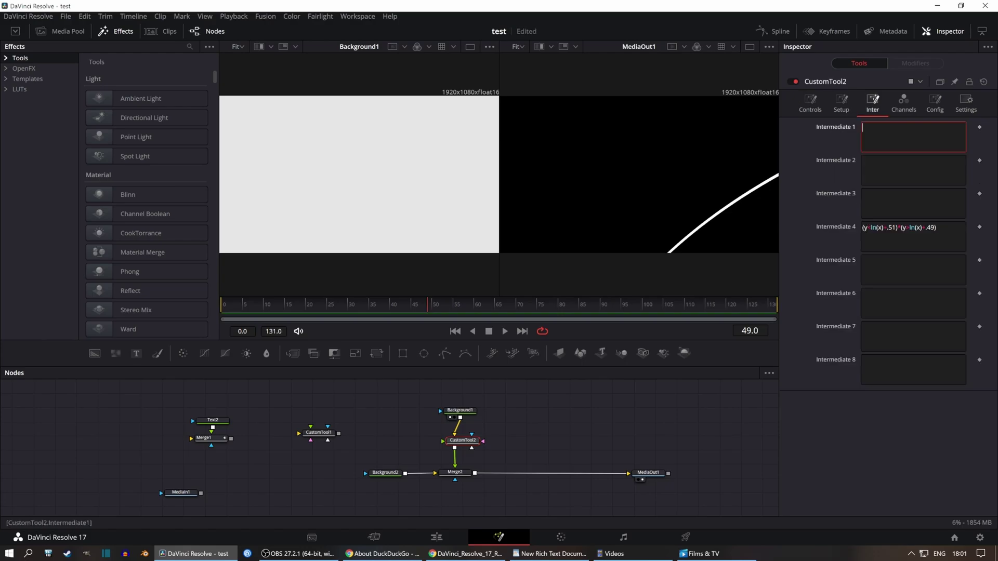
pyautogui.write('()')
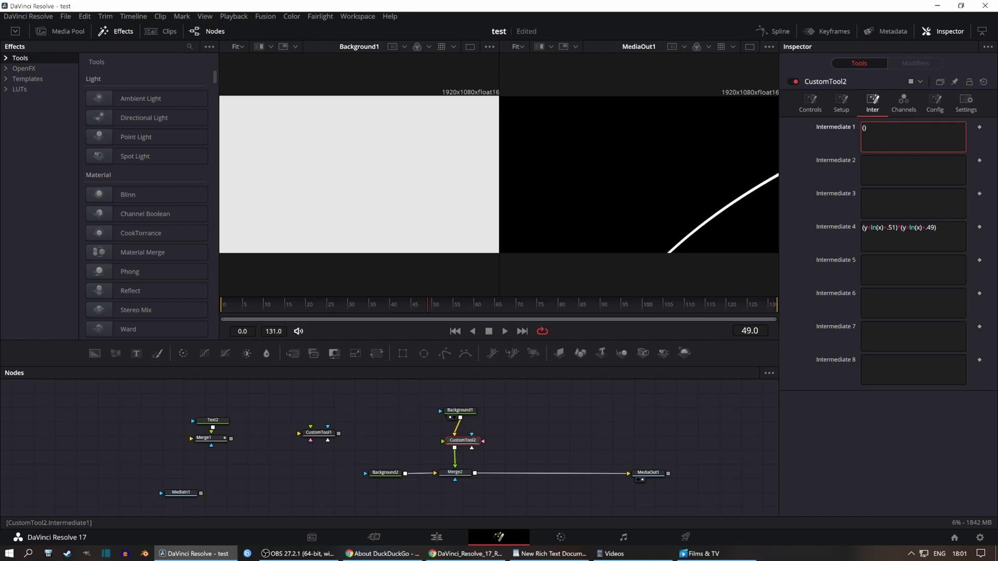
pyautogui.press('Left')
pyautogui.write('x')
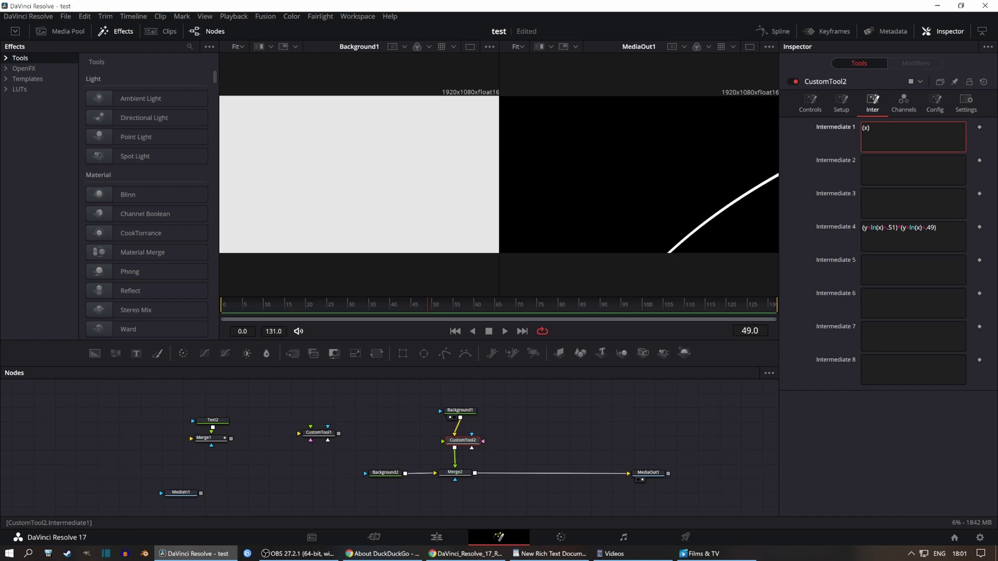
pyautogui.write('-n4')
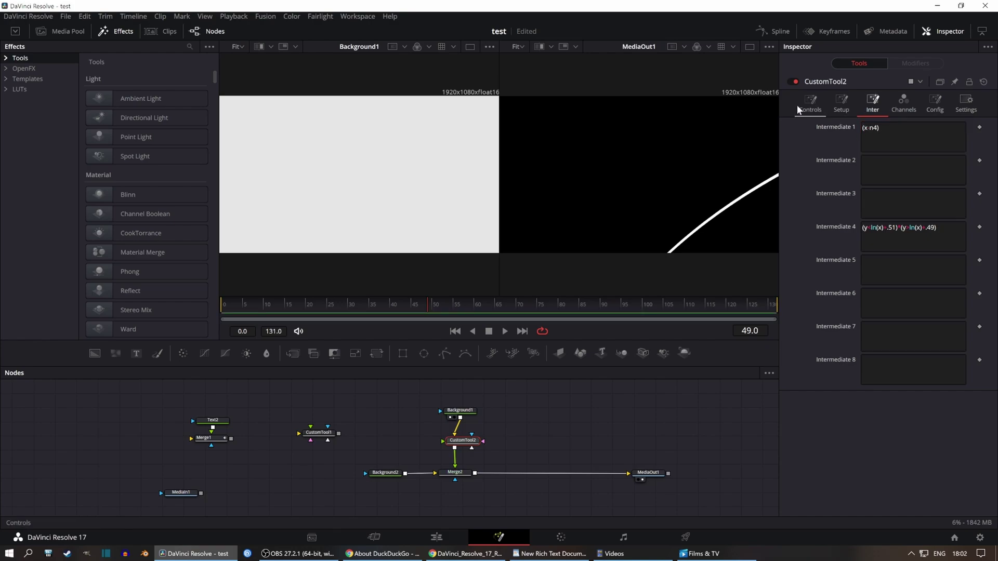
# - Multiply the Intermediate 1 expression by the horizontal stretch variable, making it n2*(x-n4)
pyautogui.click(801, 105)
pyautogui.click(873, 102)
pyautogui.click(861, 127)
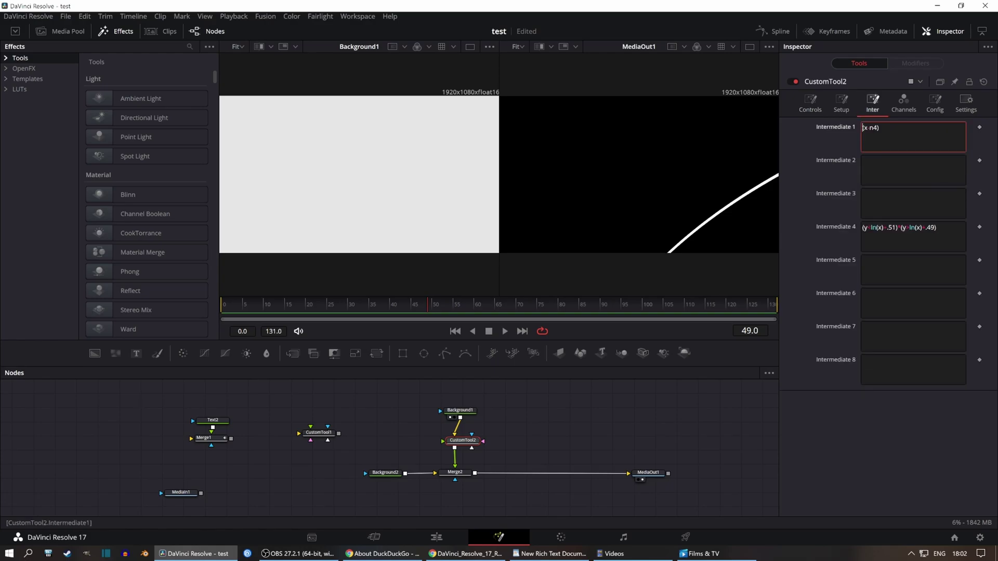
pyautogui.write('n2*')
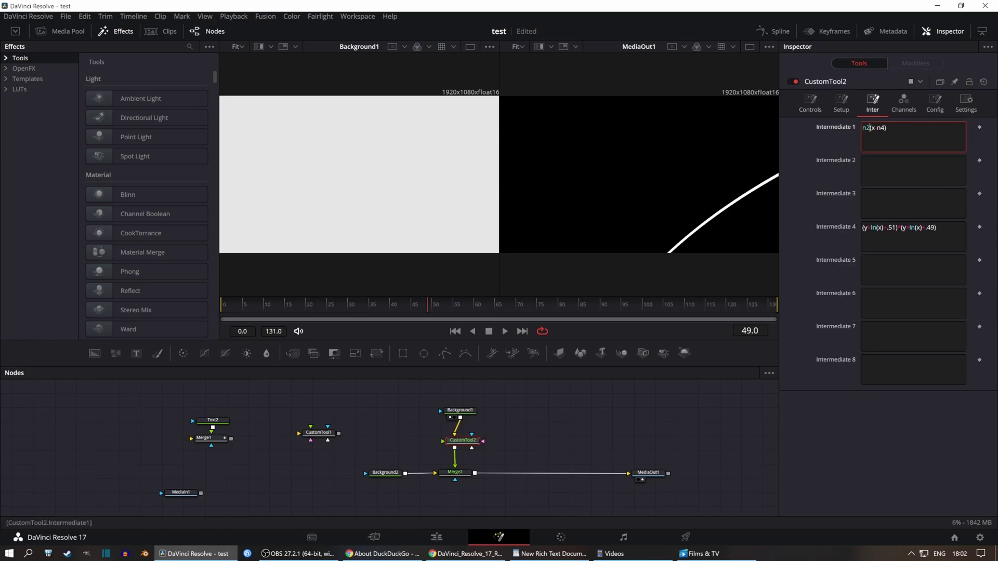
# - Subtract .5 inside the Intermediate 1 parentheses to centre the graph horizontally, making it n2*(x-n4-.5)
pyautogui.click(815, 107)
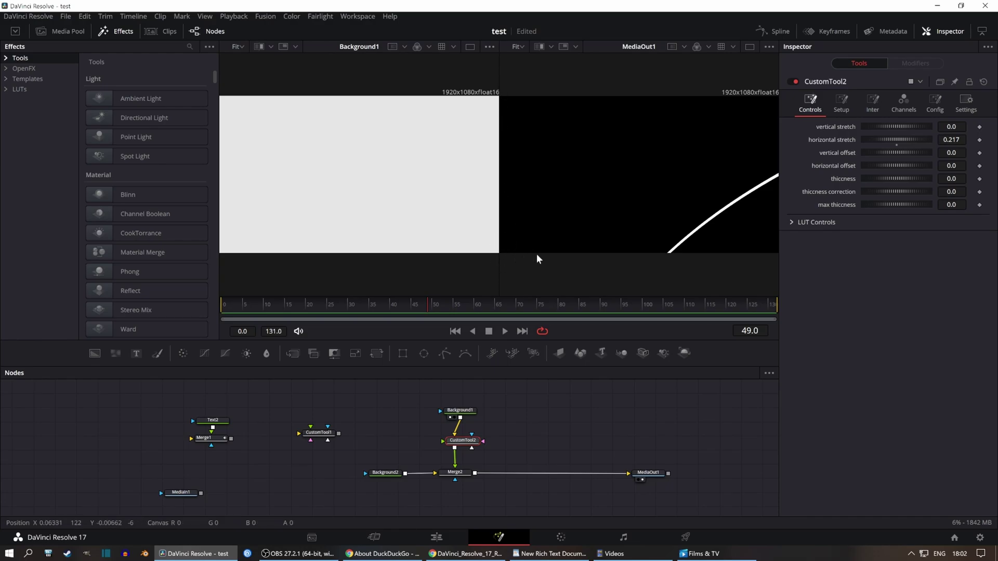
pyautogui.click(873, 103)
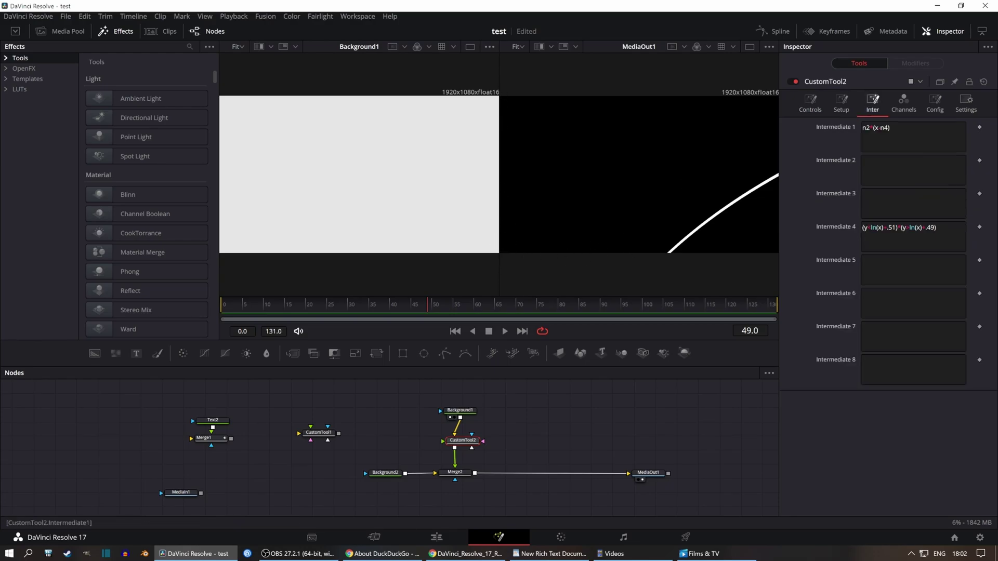
pyautogui.click(888, 129)
pyautogui.write('-.5')
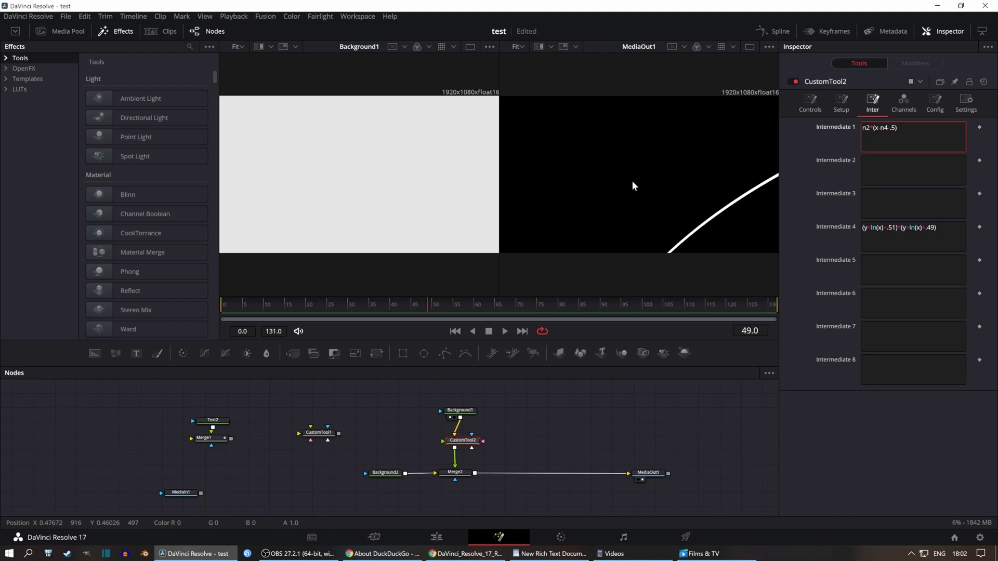
# - Set the Intermediate 2 expression to ln(i1) and save the project
pyautogui.press('Tab')
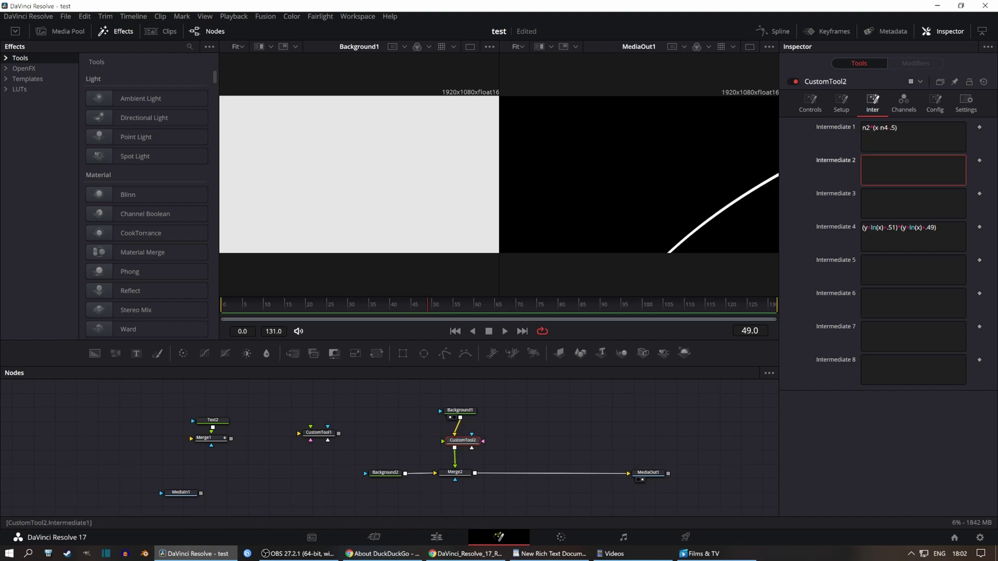
pyautogui.write('ln')
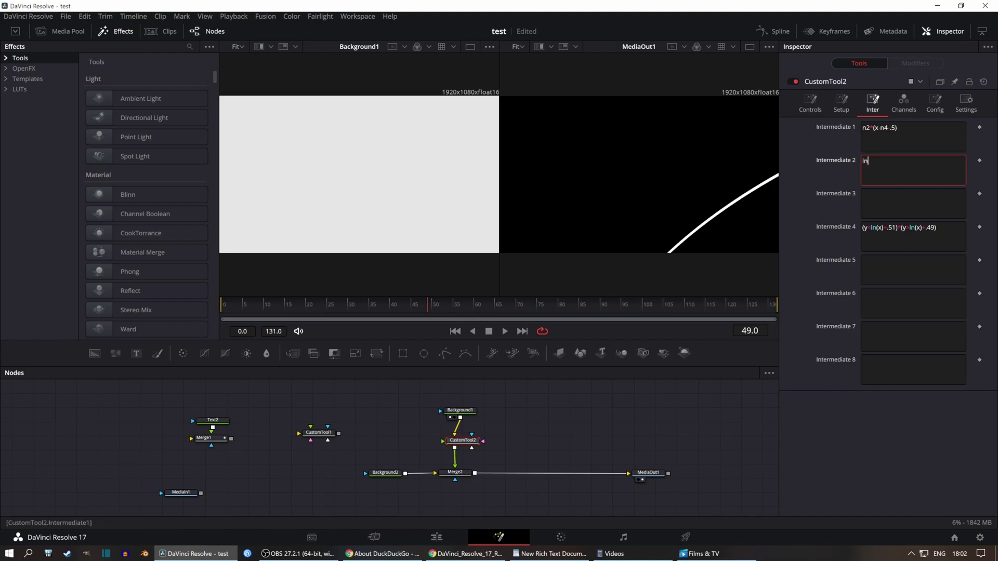
pyautogui.write('(i1')
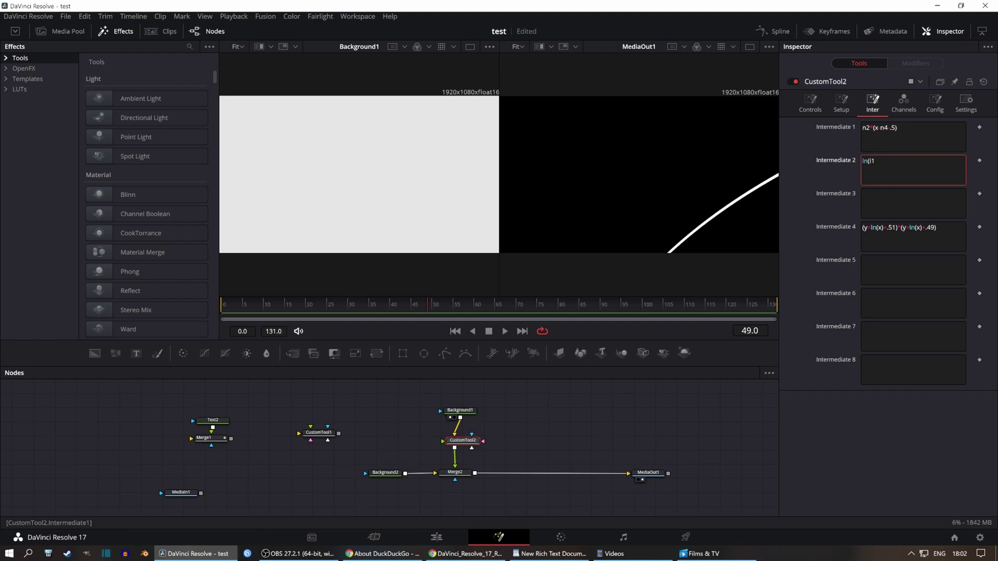
pyautogui.write(')')
pyautogui.hotkey('ctrl', 's')
# - Set the Intermediate 3 expression to n1*i2+n3 to apply the vertical stretch and vertical offset
pyautogui.click(810, 103)
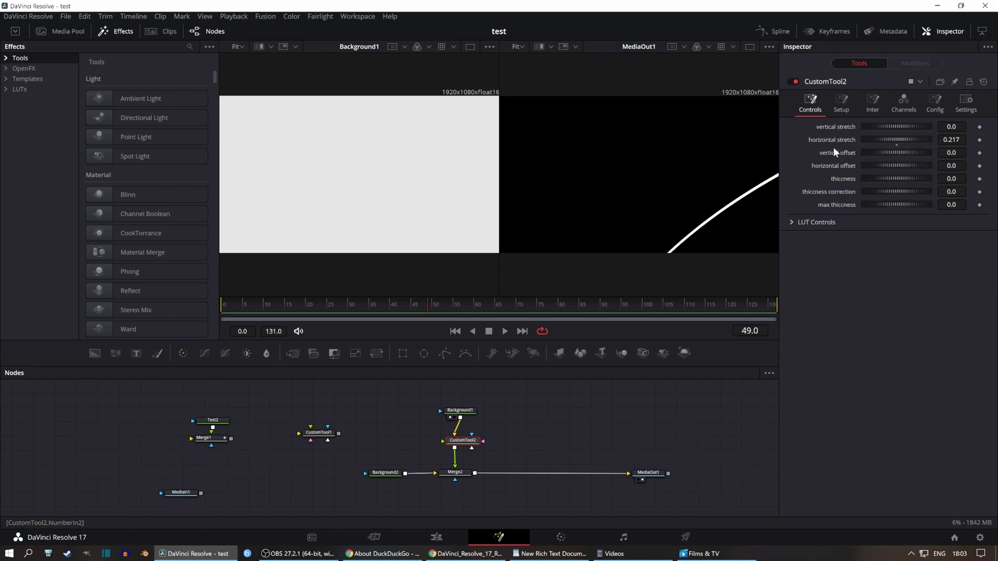
pyautogui.click(871, 102)
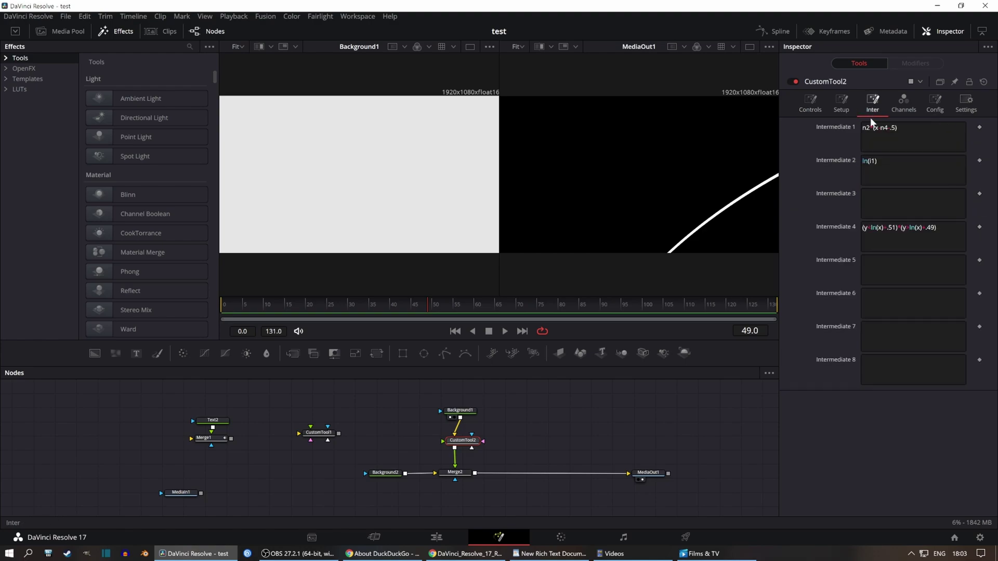
pyautogui.click(899, 200)
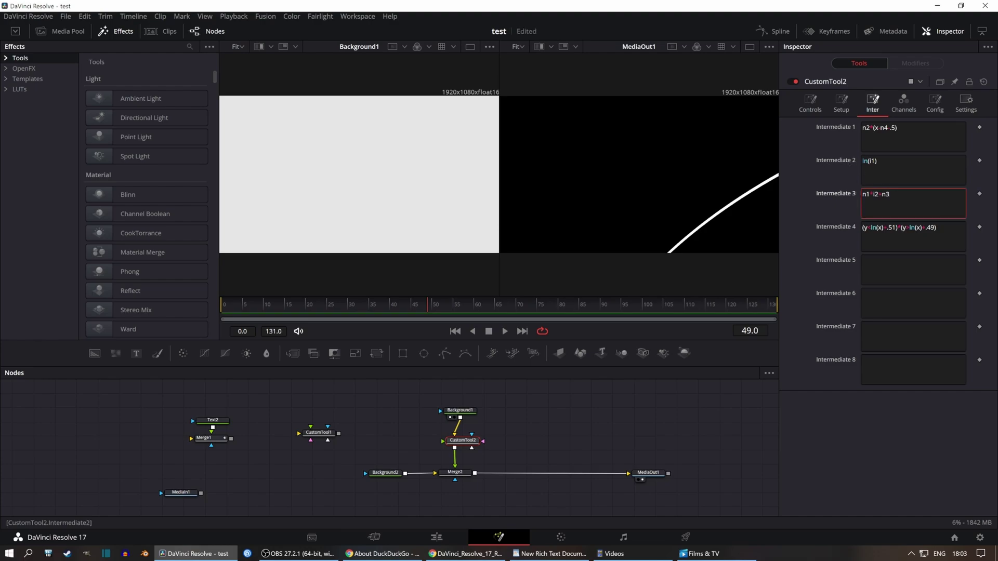
pyautogui.doubleClick(866, 195)
pyautogui.moveTo(890, 195); pyautogui.dragTo(879, 195)
# - Append +.5 to Intermediate 3 to centre the graph vertically, making it n1*i2+n3+.5
pyautogui.press('Tab')
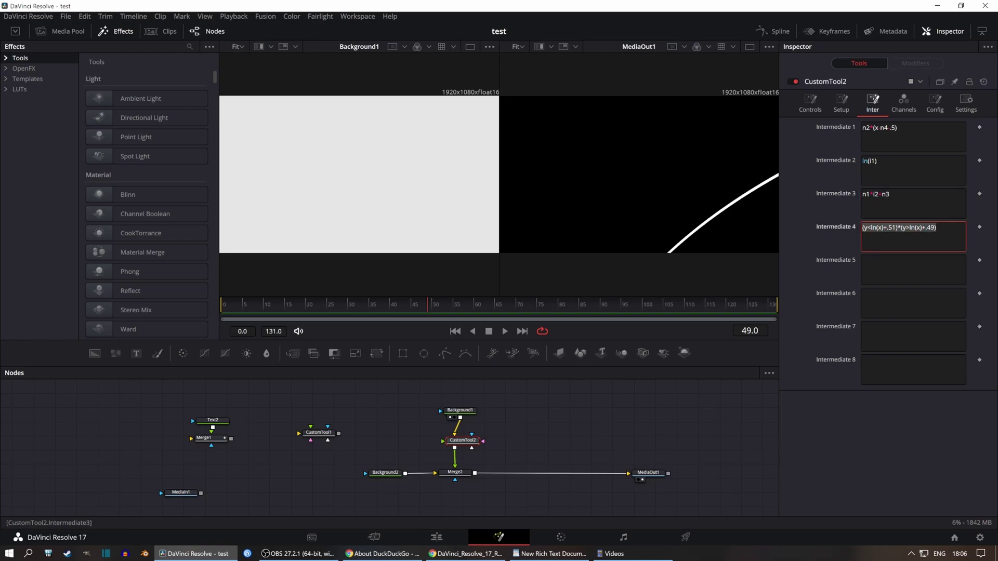
pyautogui.hotkey('shift', 'Tab')
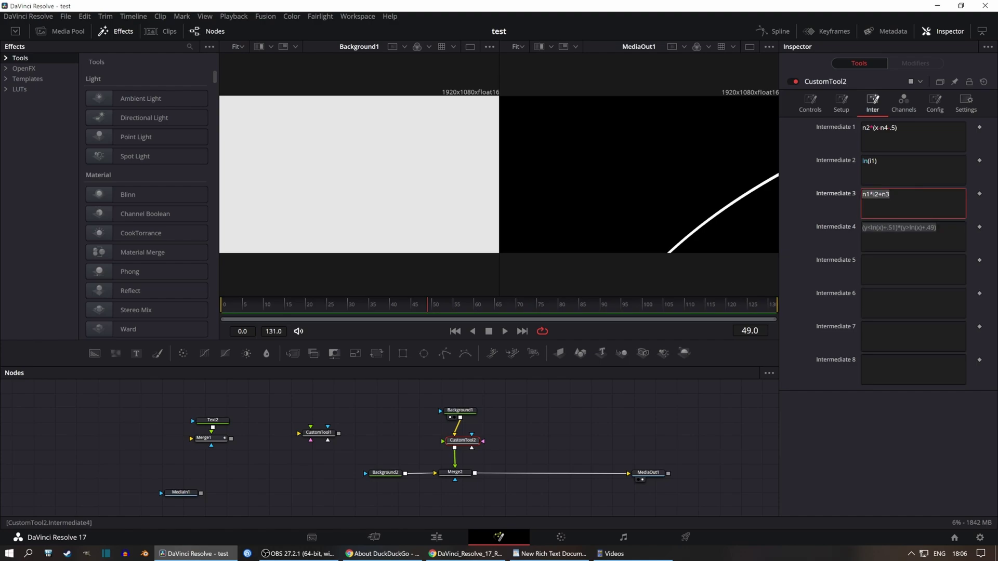
pyautogui.click(890, 196)
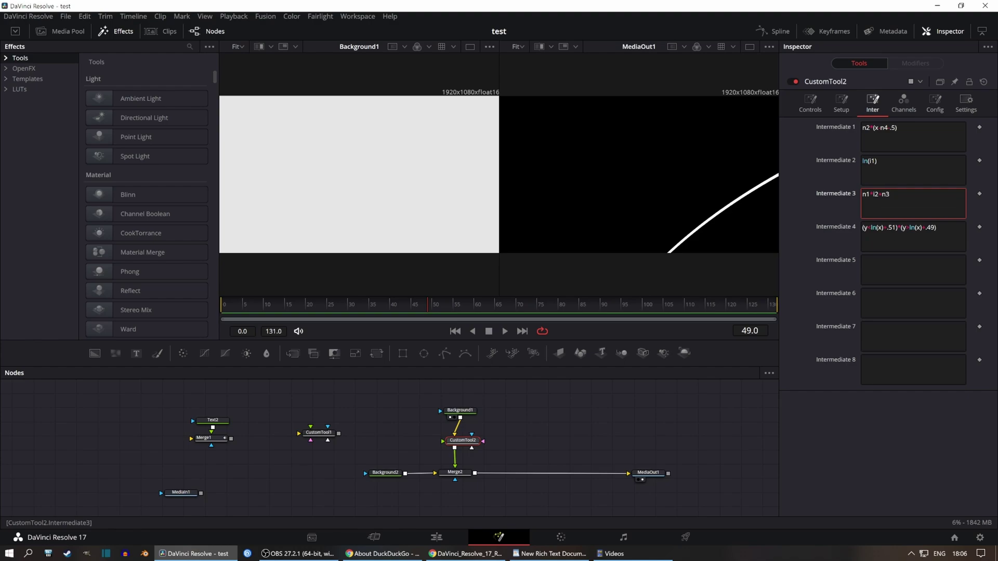
pyautogui.write('+.5')
# - Replace the logarithm terms in both Intermediate 4 comparisons with i3, making the expression (y<i3+.01)*(y>i3-.01)
pyautogui.moveTo(871, 227); pyautogui.dragTo(894, 228)
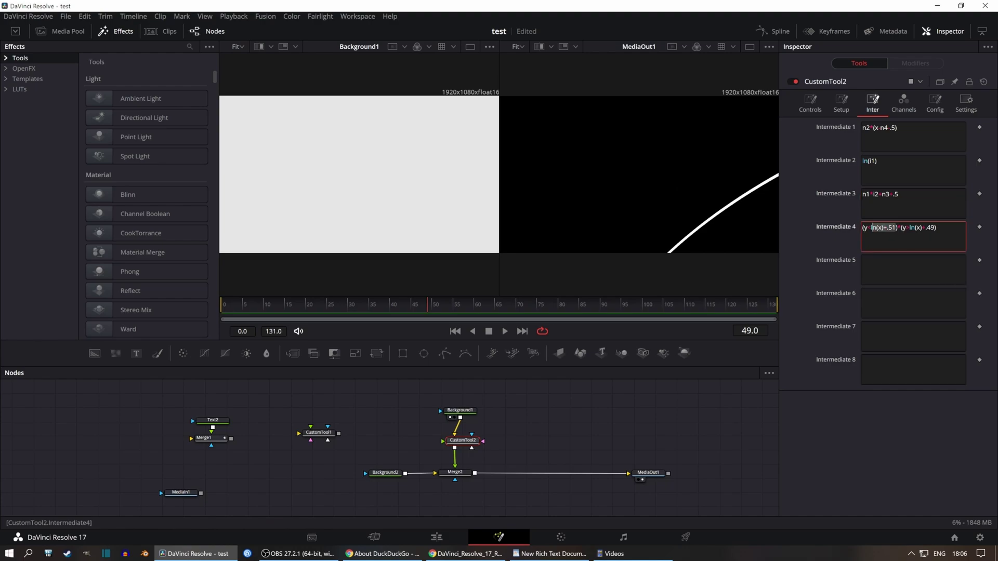
pyautogui.write('i3-.01)*(y-')
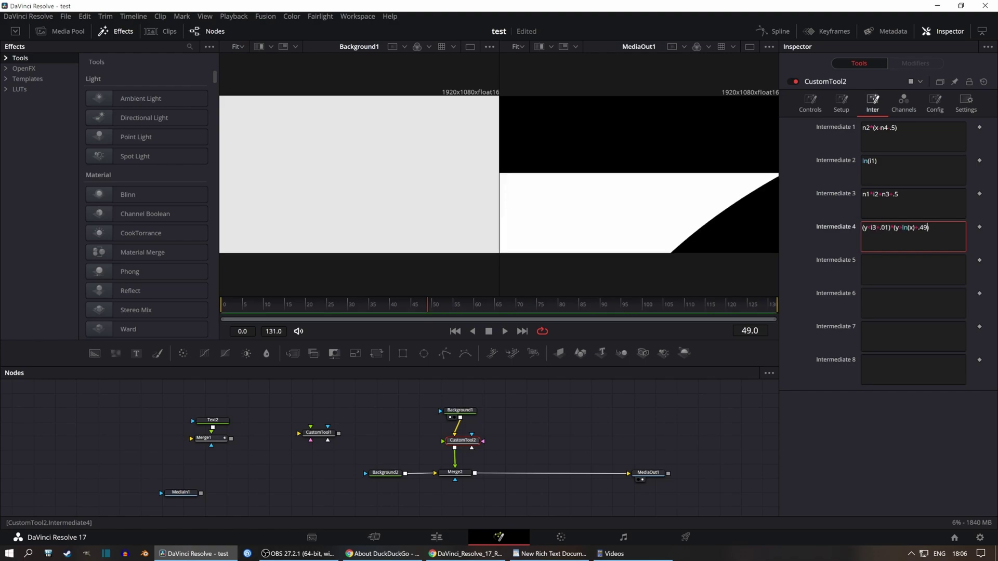
pyautogui.write('i3-.01')
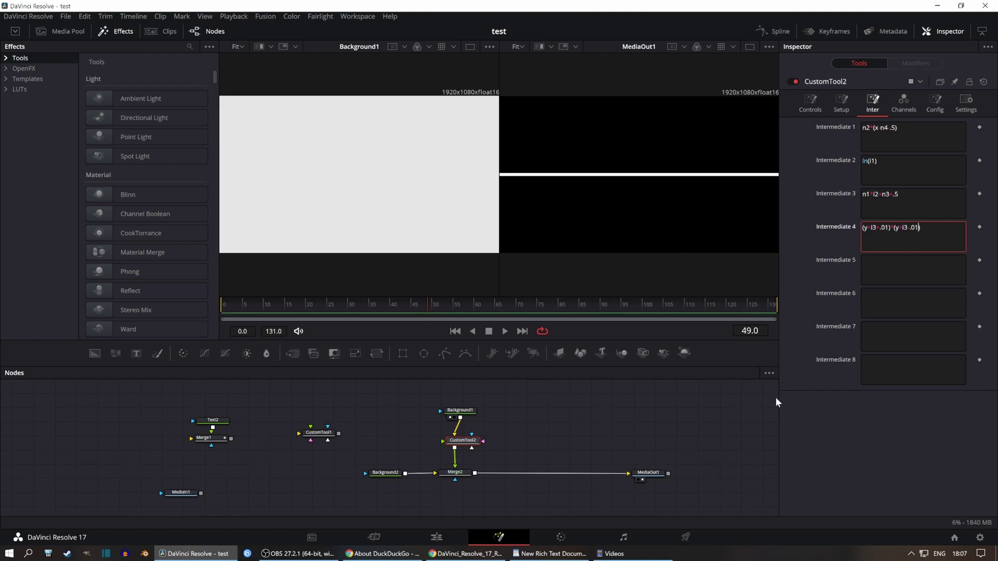
# - Adjust the vertical stretch of CustomTool2 to turn the flat line into a logarithm curve
pyautogui.click(810, 103)
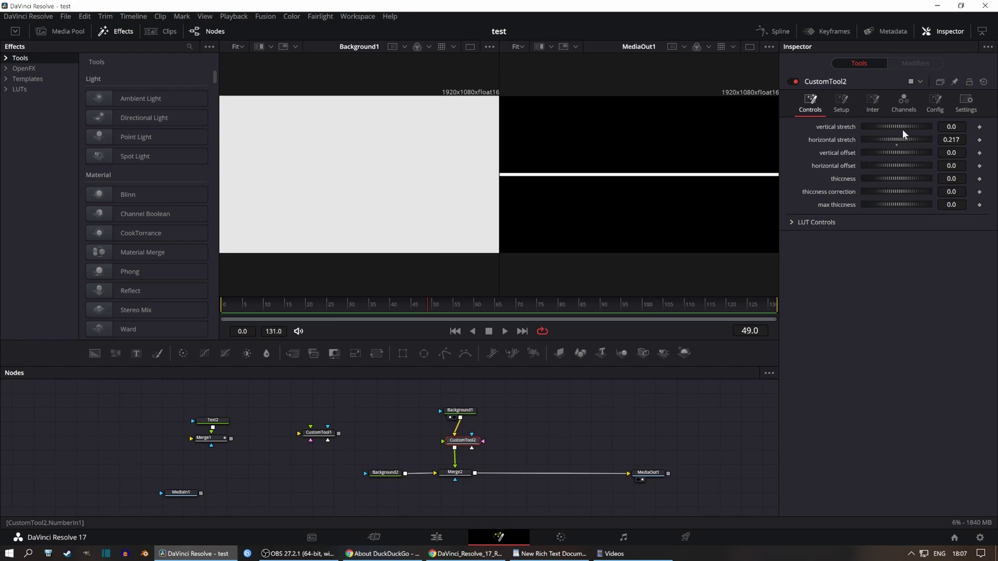
pyautogui.moveTo(902, 129)
pyautogui.mouseDown()
pyautogui.moveTo(894, 128)
pyautogui.moveTo(928, 130)
pyautogui.moveTo(902, 138)
pyautogui.mouseUp()
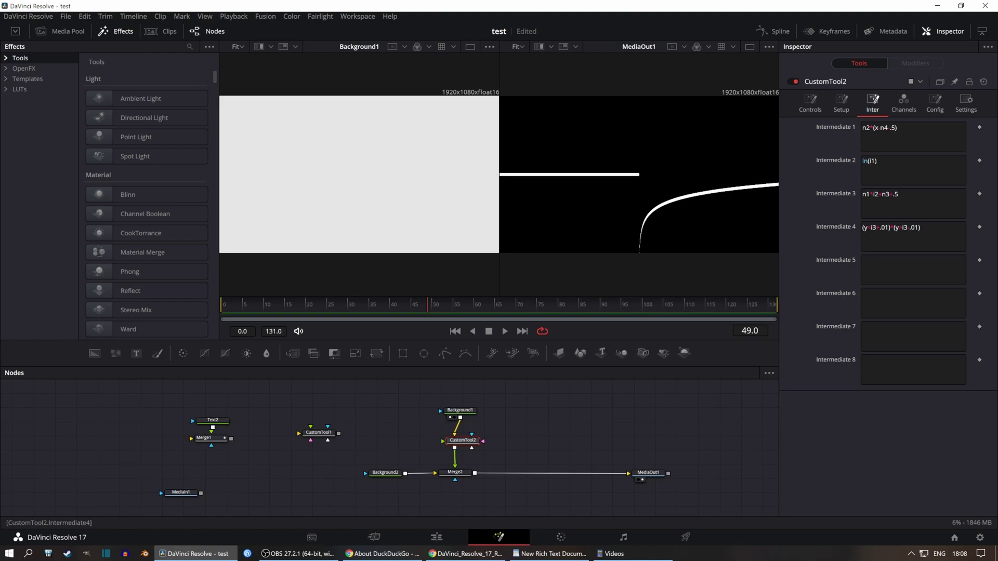
# - Save the project and vary CustomTool2's horizontal stretch to test how it changes the logarithm curve
pyautogui.moveTo(889, 228); pyautogui.dragTo(880, 228)
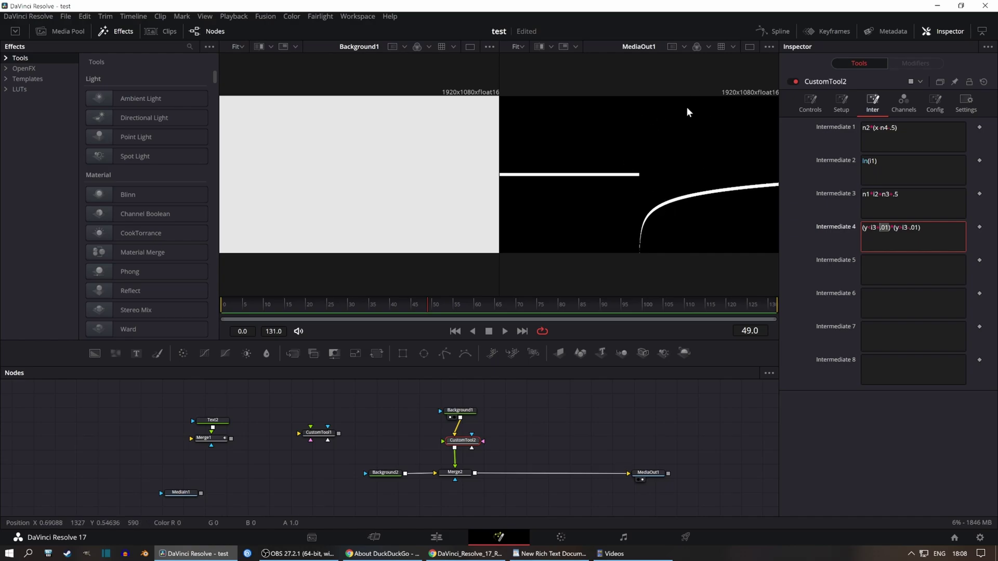
pyautogui.click(917, 228)
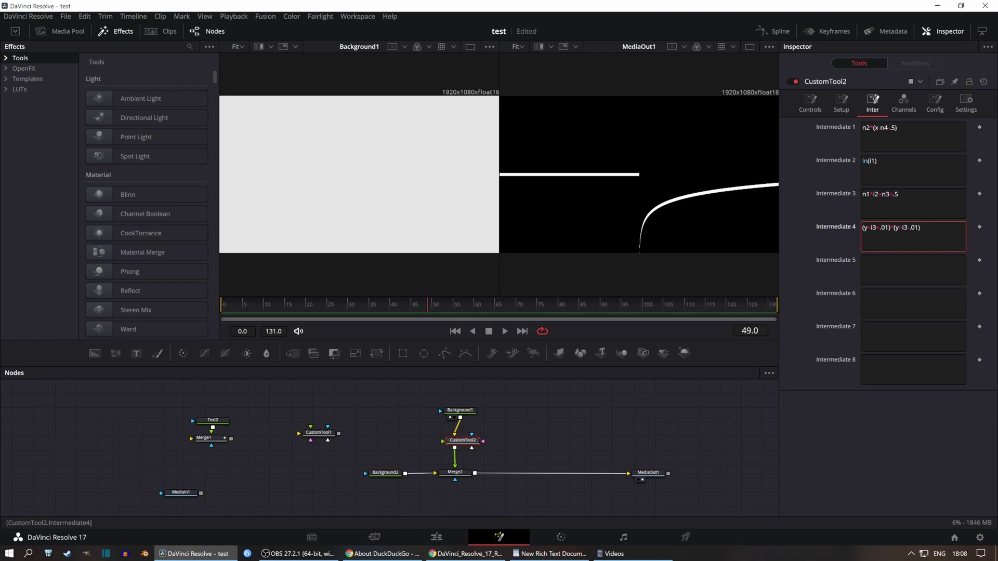
pyautogui.hotkey('ctrl', 's')
pyautogui.click(810, 104)
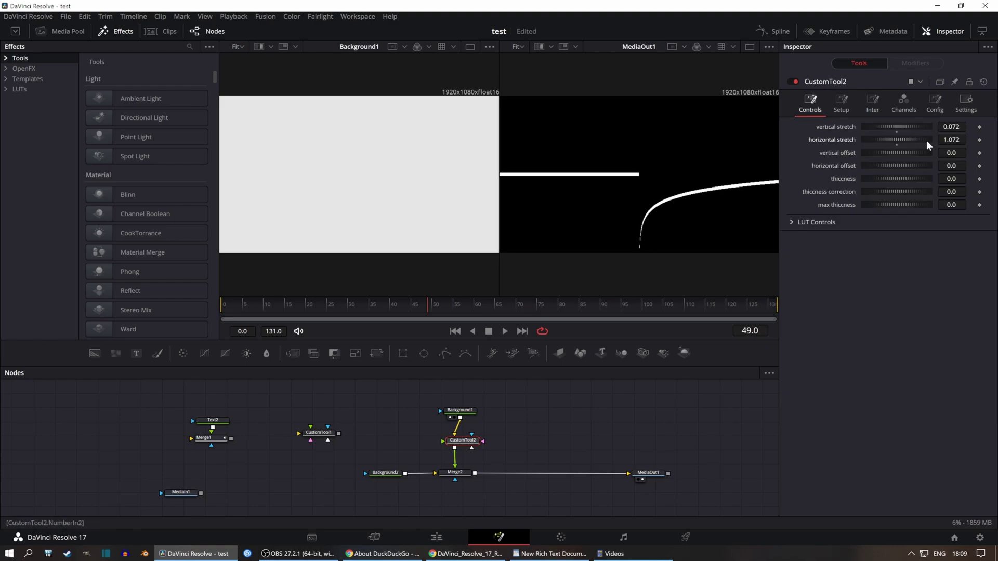
pyautogui.moveTo(926, 140); pyautogui.dragTo(866, 136)
# - Set Setup 1 to 1/n2 and replace n2 with s1 in Intermediate 1, making it s1*(x-n4-.5)
pyautogui.click(842, 104)
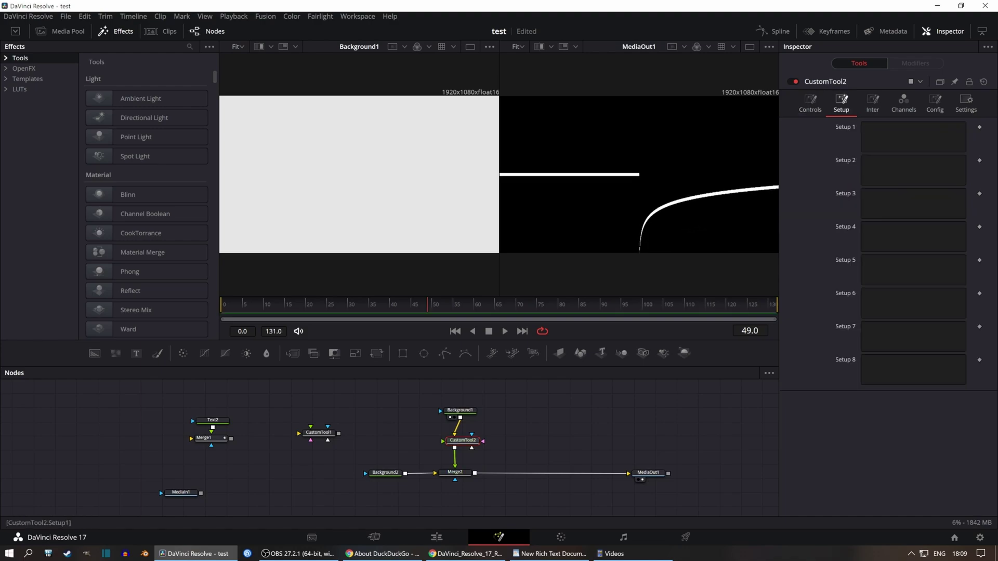
pyautogui.click(883, 136)
pyautogui.click(873, 106)
pyautogui.moveTo(870, 129); pyautogui.dragTo(862, 131)
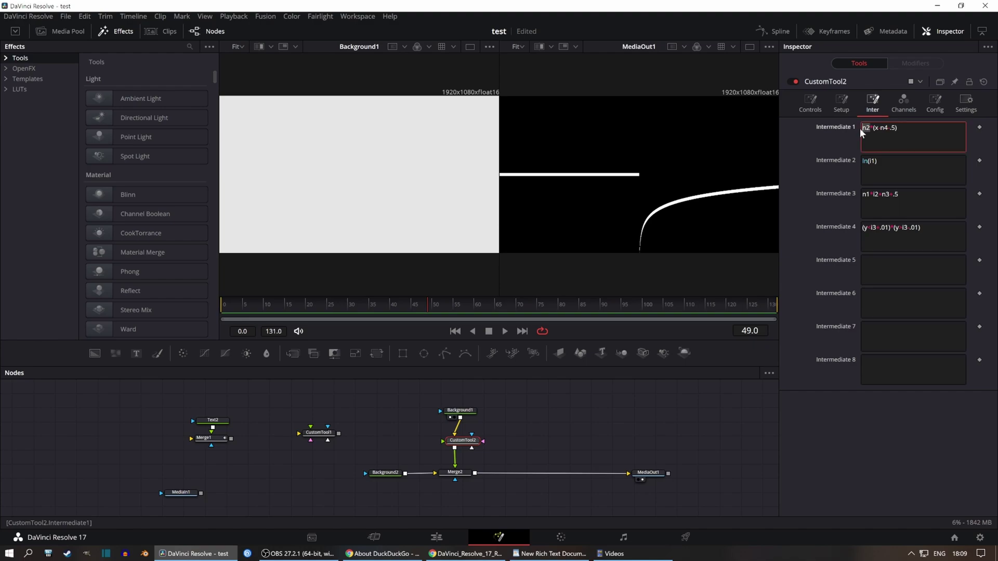
pyautogui.write('s1')
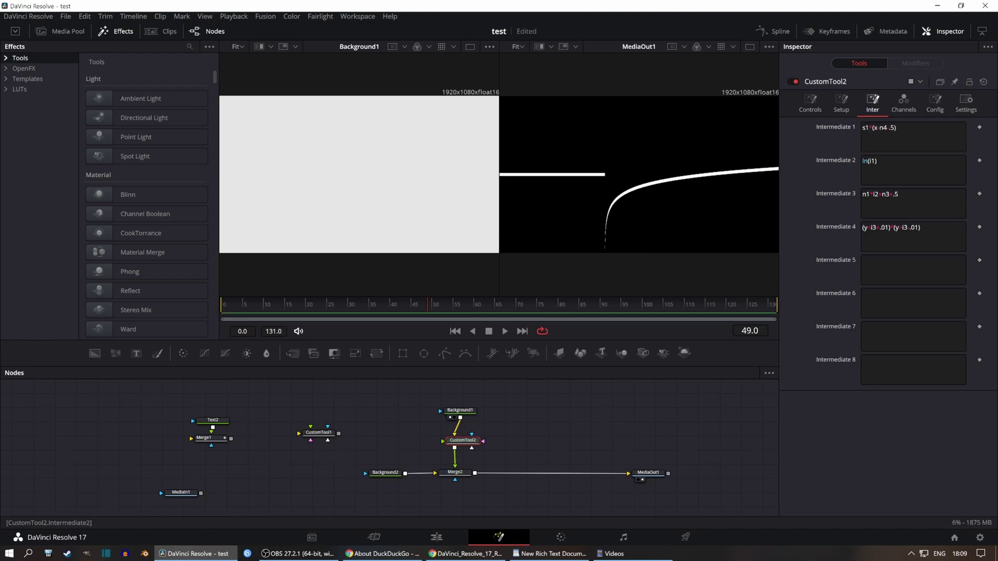
# - Replace the logarithm in Intermediate 2 with the sine expression sin(x*(360/pi))
pyautogui.press('Tab')
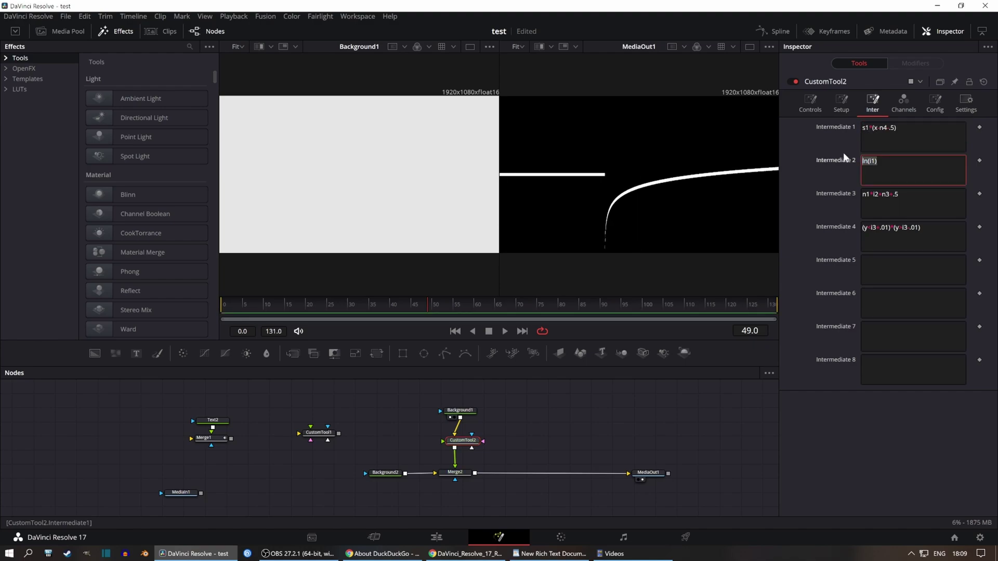
pyautogui.write('sin(x')
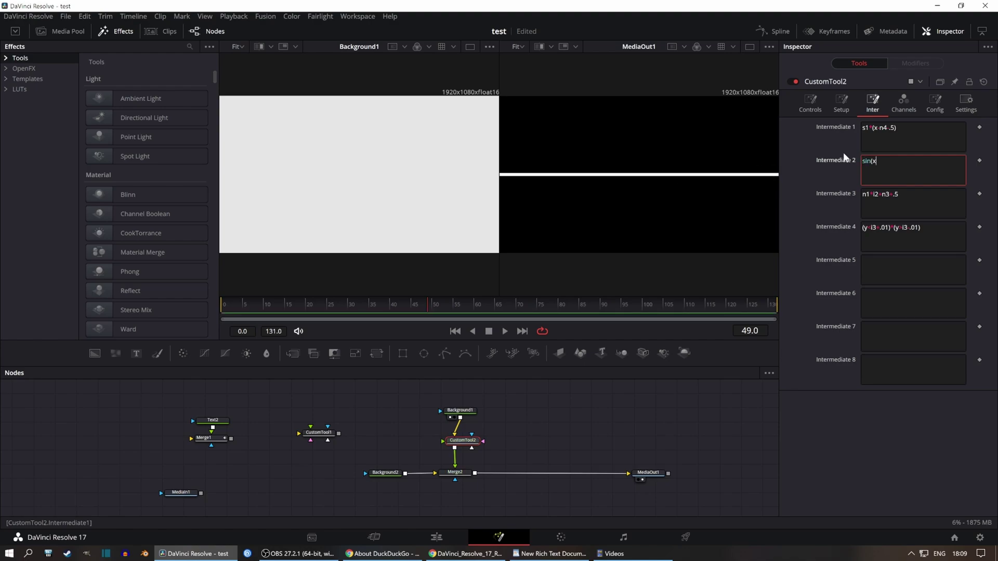
pyautogui.write('*(360*pi))')
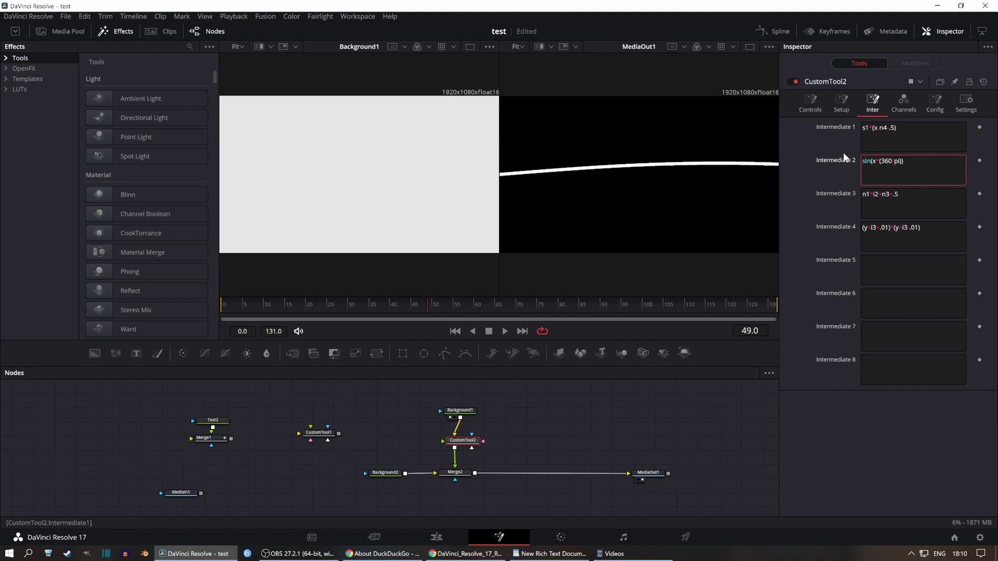
# - Replace x with i1 in the Intermediate 2 sine, making the expression sin(i1*(360/pi))
pyautogui.click(810, 103)
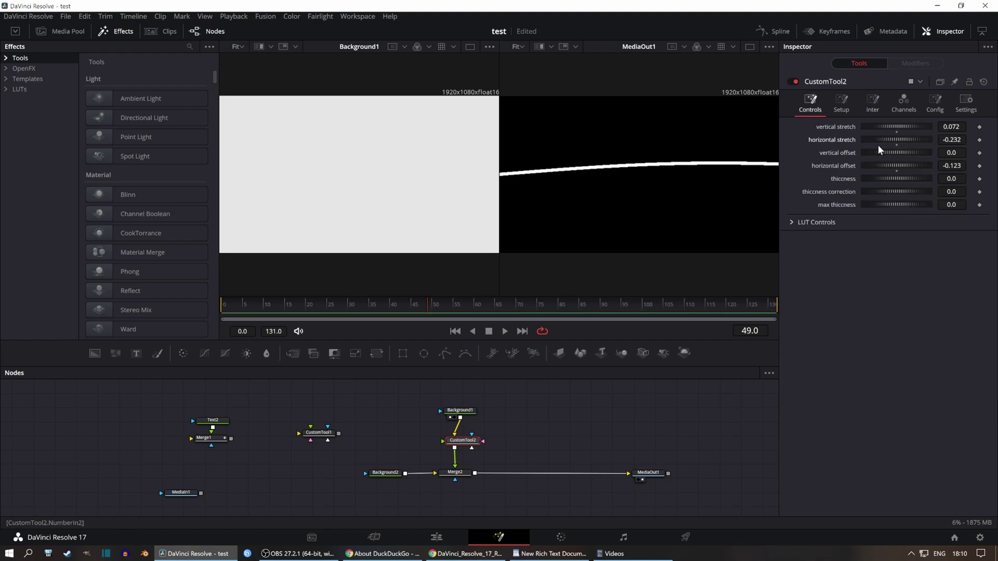
pyautogui.click(872, 103)
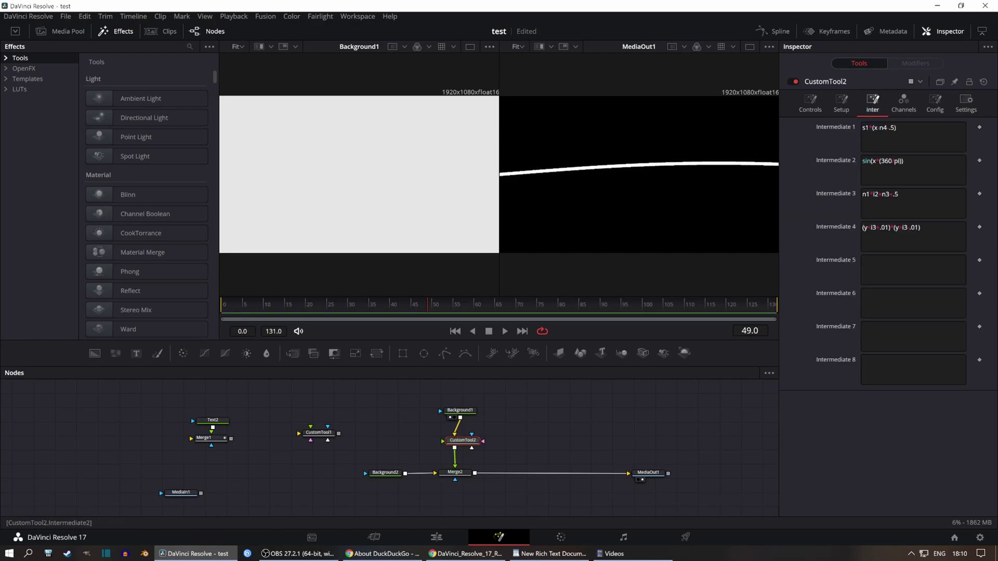
pyautogui.click(874, 161)
pyautogui.press('BackSpace')
pyautogui.write('i1')
# - Set CustomTool2's horizontal stretch to 0.079 so the graph shows a few clear sine periods
pyautogui.click(810, 103)
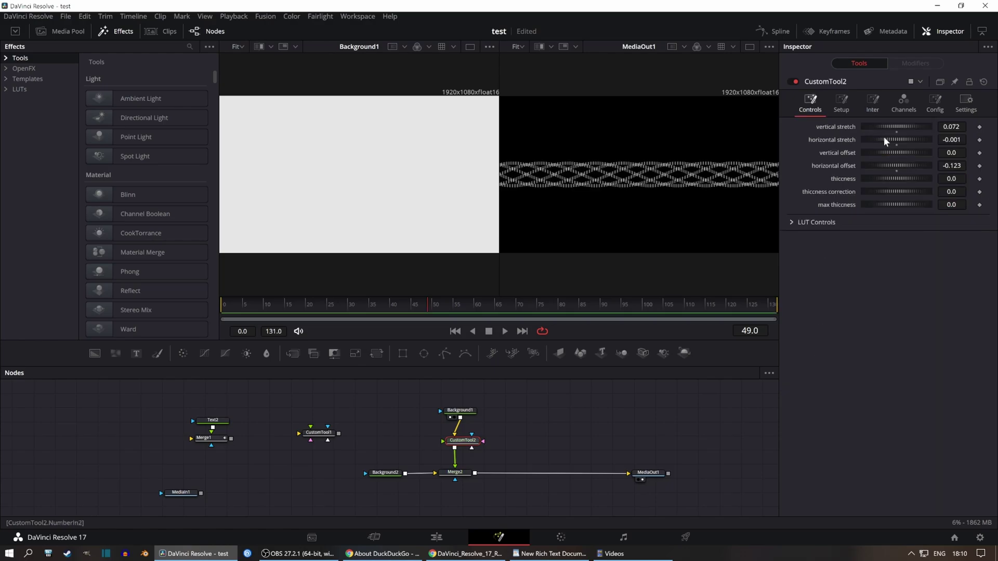
pyautogui.moveTo(885, 139)
pyautogui.mouseDown()
pyautogui.moveTo(906, 138)
pyautogui.moveTo(891, 139)
pyautogui.mouseUp()
pyautogui.click(872, 102)
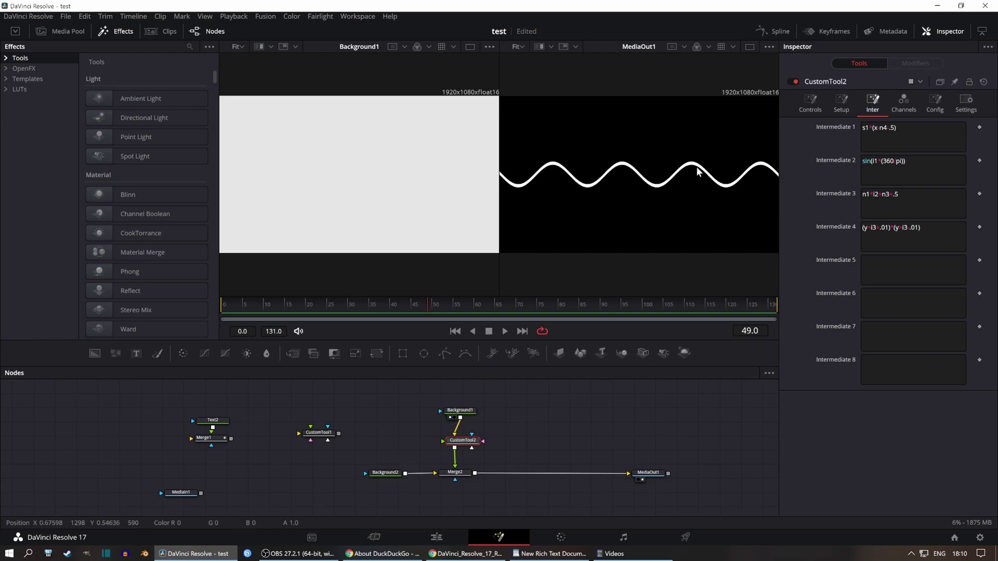
pyautogui.click(809, 102)
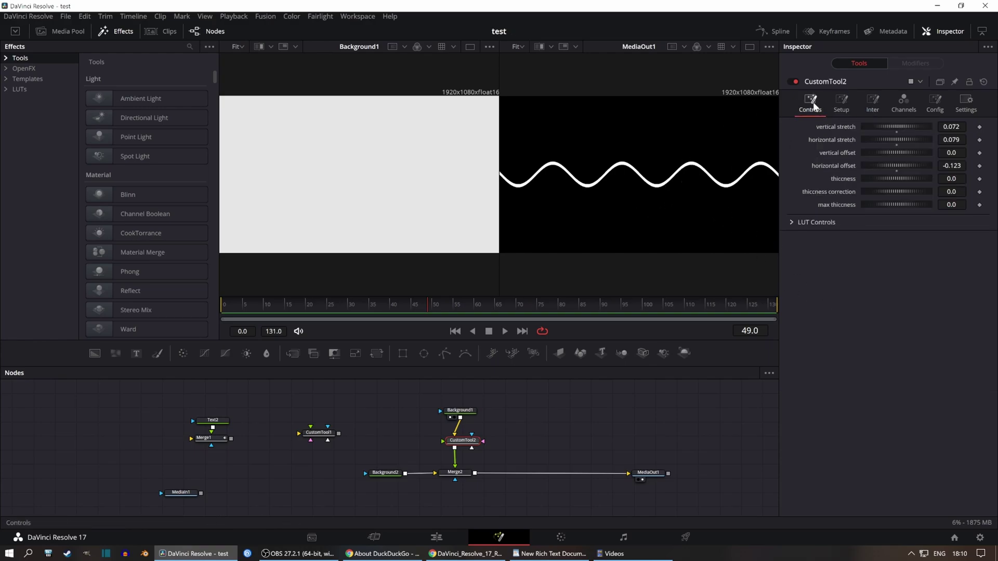
pyautogui.click(887, 127)
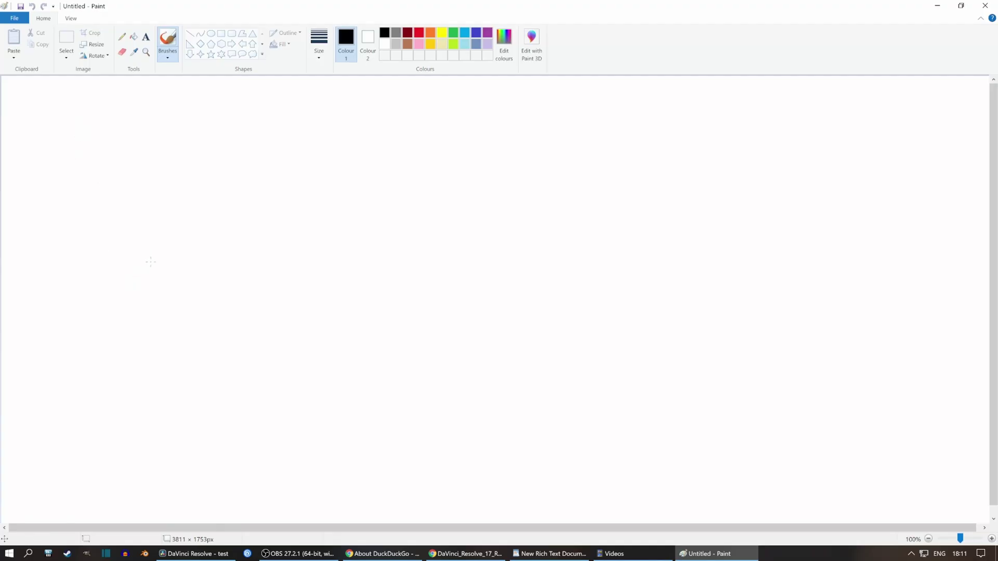
# - Switch to Paint and sketch three staggered vertical lines crossed by a short diagonal stroke to illustrate thickness on a slope
pyautogui.moveTo(216, 218); pyautogui.dragTo(213, 429)
pyautogui.moveTo(235, 346); pyautogui.dragTo(238, 143)
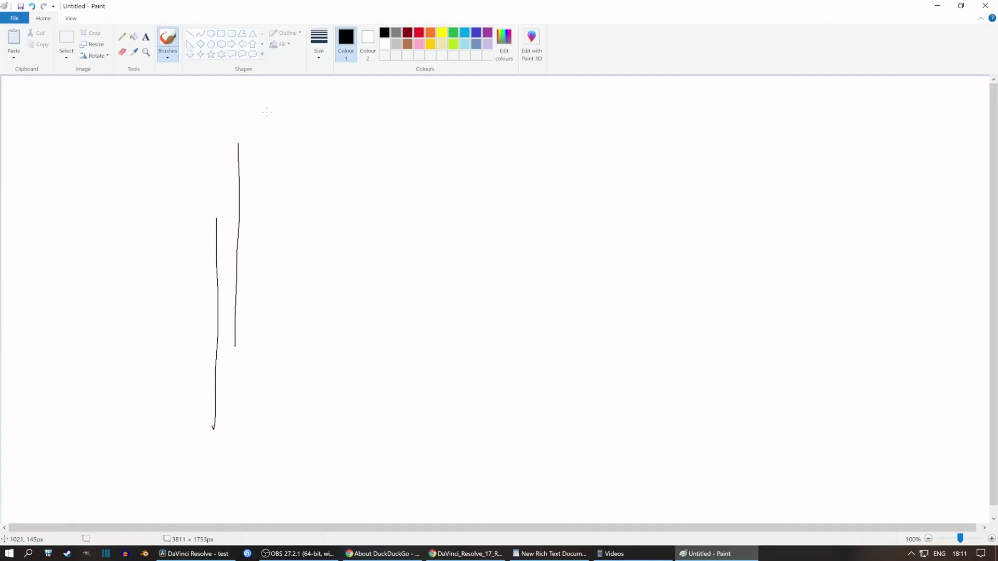
pyautogui.moveTo(264, 87); pyautogui.dragTo(262, 256)
pyautogui.moveTo(201, 213)
pyautogui.mouseDown()
pyautogui.moveTo(262, 266)
pyautogui.moveTo(211, 223)
pyautogui.mouseUp()
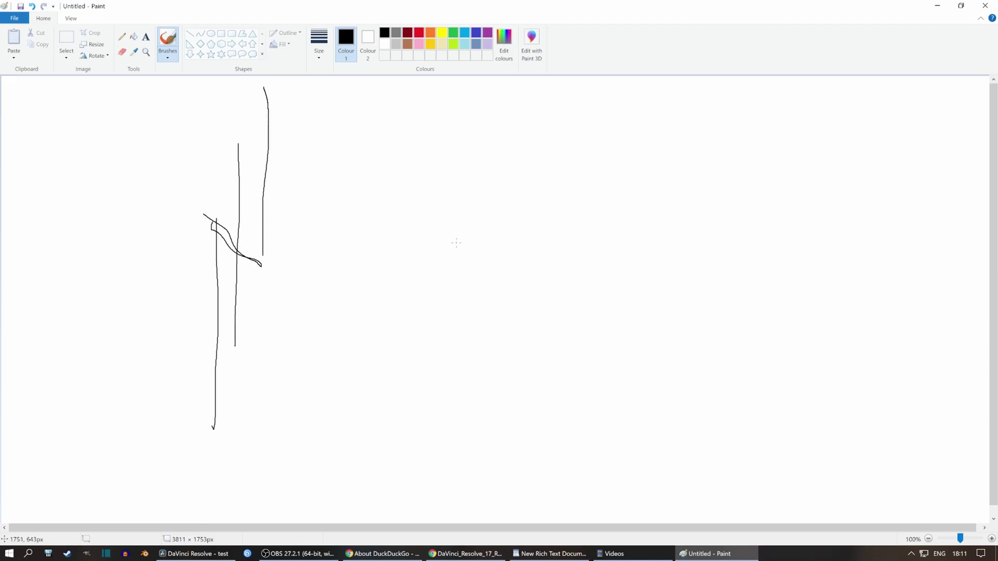
# - Sketch three level vertical lines beside the staggered group to illustrate a flat section of the graph
pyautogui.moveTo(459, 216); pyautogui.dragTo(460, 346)
pyautogui.moveTo(497, 198); pyautogui.dragTo(495, 400)
pyautogui.moveTo(551, 206); pyautogui.dragTo(561, 406)
pyautogui.moveTo(460, 341); pyautogui.dragTo(462, 393)
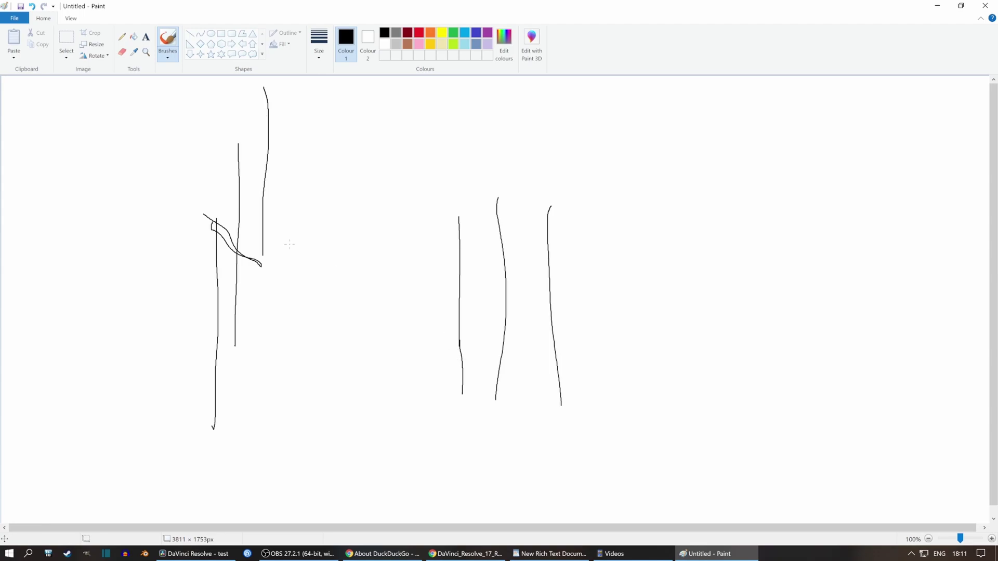
# - Lengthen the staggered vertical lines upward and draw a longer diagonal loop across them
pyautogui.moveTo(238, 145); pyautogui.dragTo(237, 318)
pyautogui.moveTo(216, 223); pyautogui.dragTo(217, 120)
pyautogui.moveTo(231, 77); pyautogui.dragTo(238, 148)
pyautogui.moveTo(267, 77); pyautogui.dragTo(274, 93)
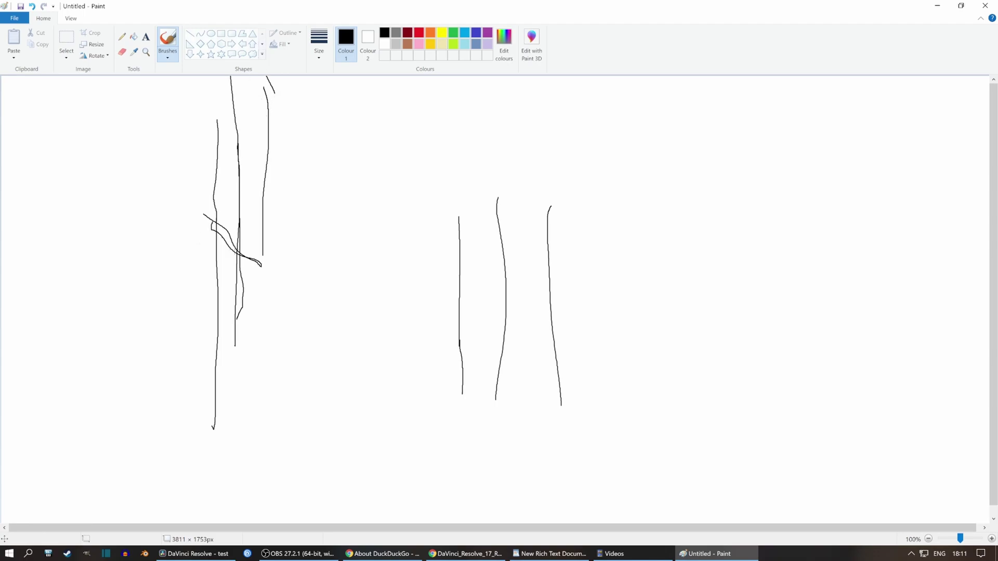
pyautogui.moveTo(254, 258)
pyautogui.mouseDown()
pyautogui.moveTo(137, 165)
pyautogui.moveTo(265, 258)
pyautogui.mouseUp()
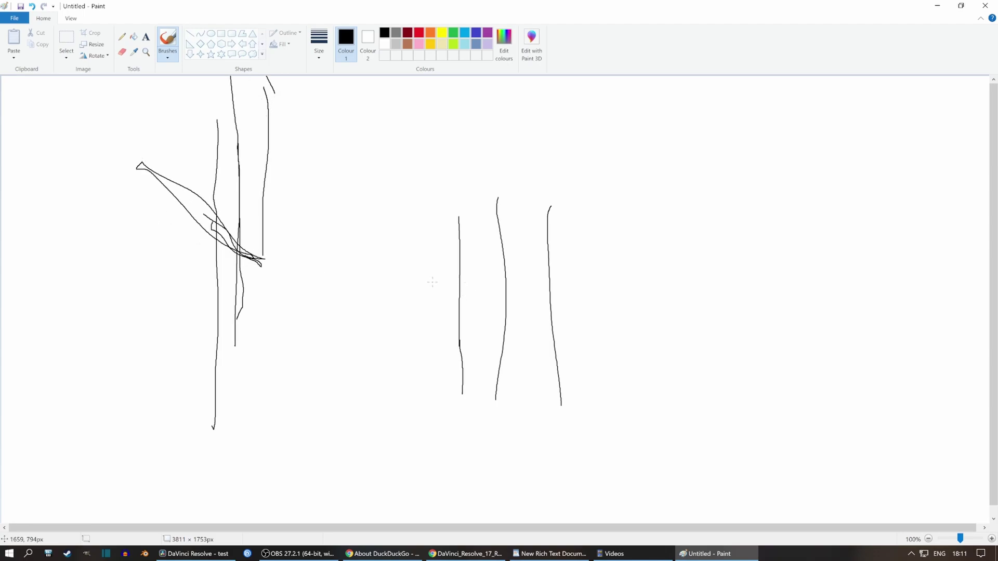
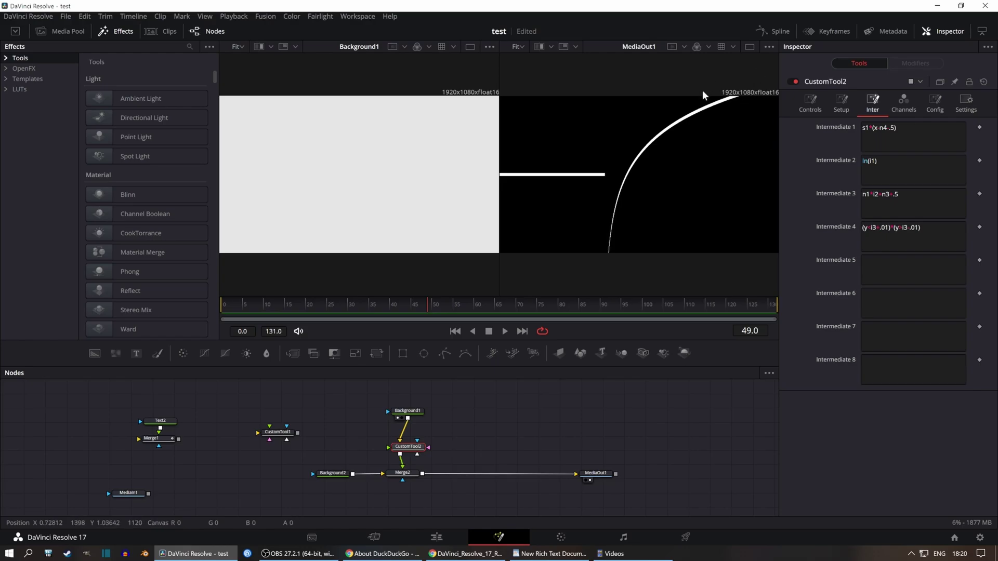
# - Set CustomTool2's Setup 2 expression to 1/w to obtain the width of one pixel
pyautogui.click(841, 103)
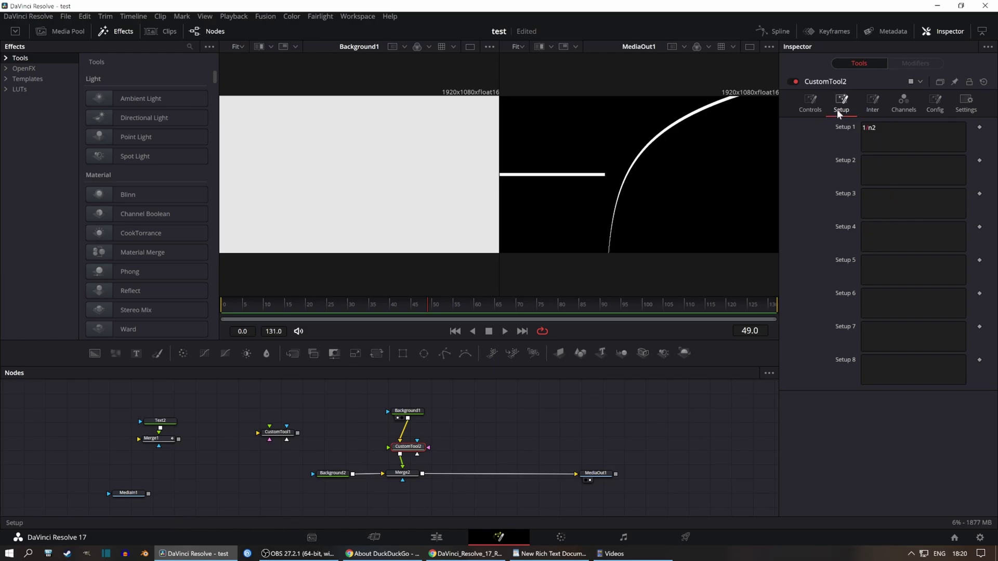
pyautogui.click(905, 171)
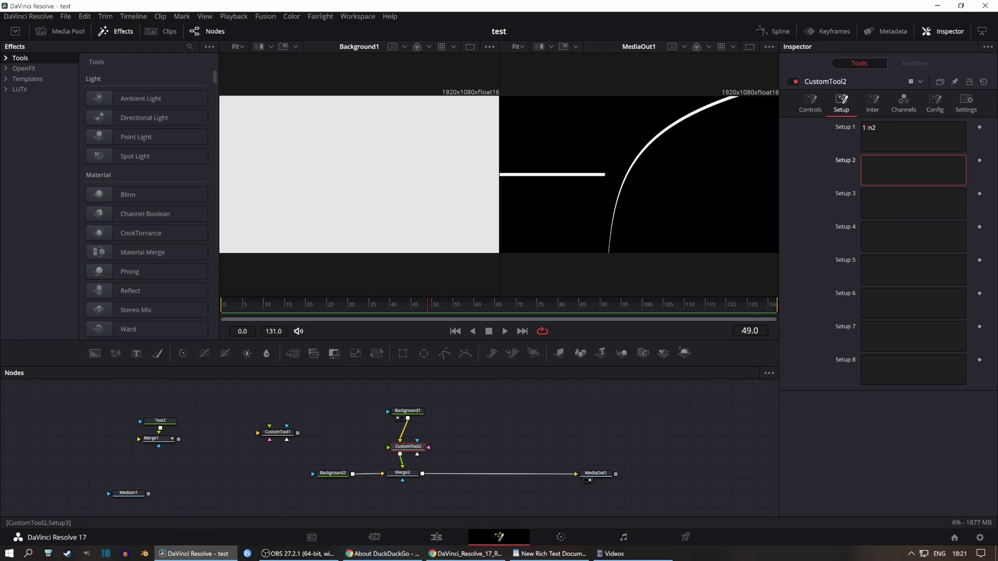
pyautogui.write('1/w')
pyautogui.moveTo(875, 161)
pyautogui.mouseDown()
pyautogui.moveTo(796, 175)
pyautogui.moveTo(860, 161)
pyautogui.mouseUp()
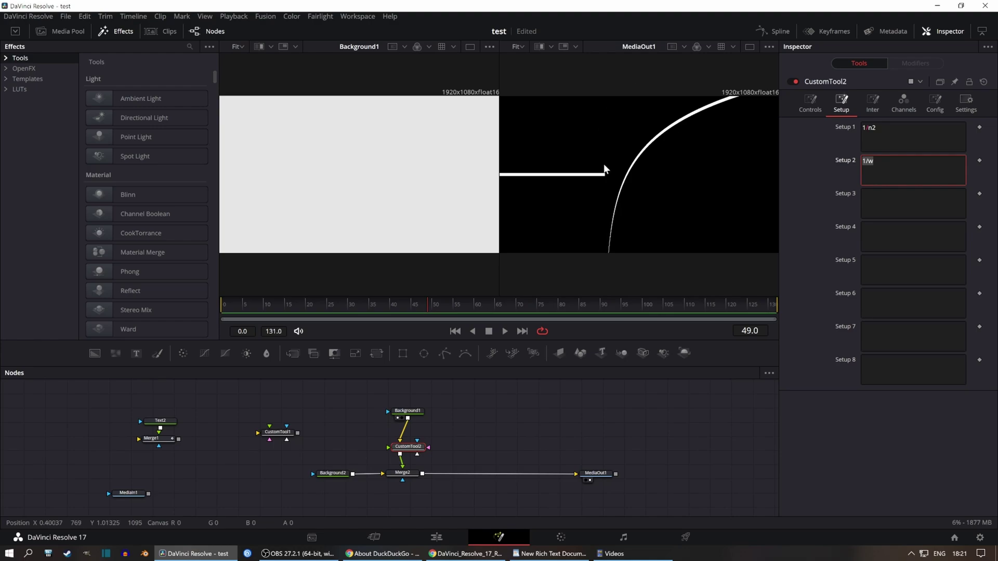
pyautogui.click(876, 163)
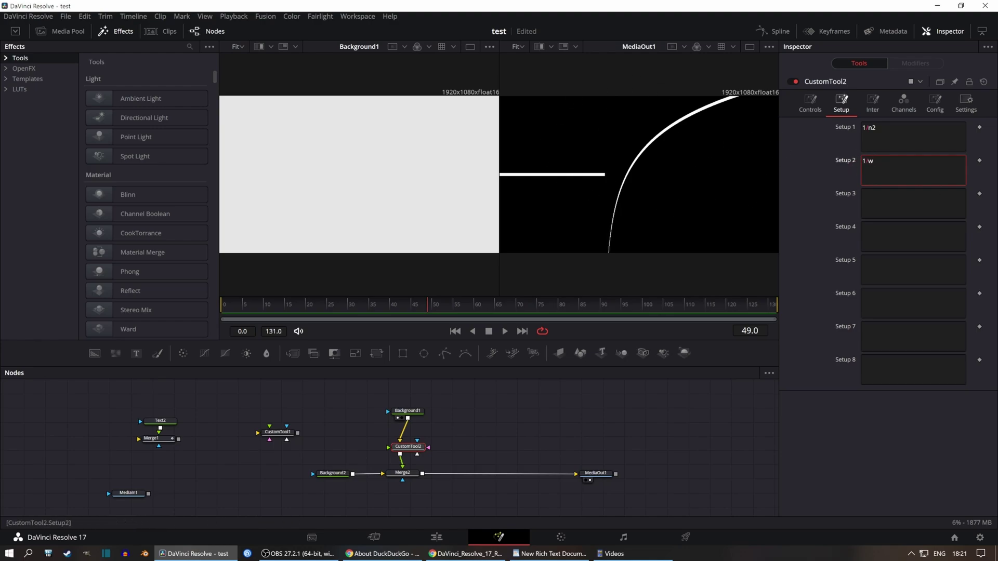
# - Copy s1*(x-n4-.5) from Intermediate 1 to Intermediate 5 and ln(i1) from Intermediate 2 to Intermediate 6
pyautogui.click(873, 103)
pyautogui.moveTo(898, 129); pyautogui.dragTo(861, 128)
pyautogui.click(883, 265)
pyautogui.write('s1*(x-n4-.5)')
pyautogui.moveTo(878, 162); pyautogui.dragTo(861, 161)
pyautogui.click(883, 298)
pyautogui.write('ln(i1)')
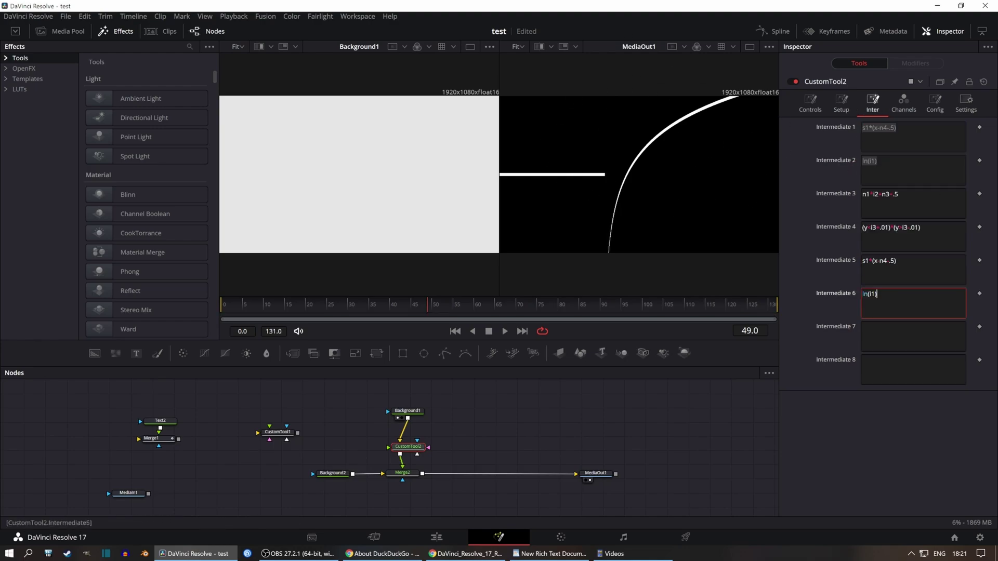
# - Examine the Intermediate 3 expression and the intermediate used by the red, green, blue and alpha channels
pyautogui.moveTo(899, 195); pyautogui.dragTo(861, 195)
pyautogui.press('Tab')
pyautogui.press('Tab')
pyautogui.press('Tab')
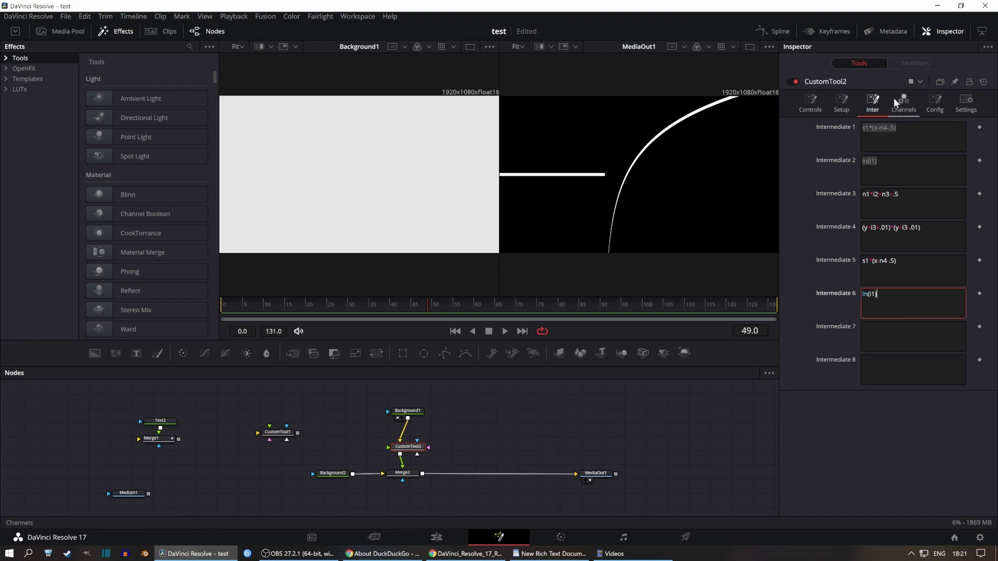
pyautogui.hotkey('shift', 'Tab')
pyautogui.hotkey('shift', 'Tab')
pyautogui.hotkey('shift', 'Tab')
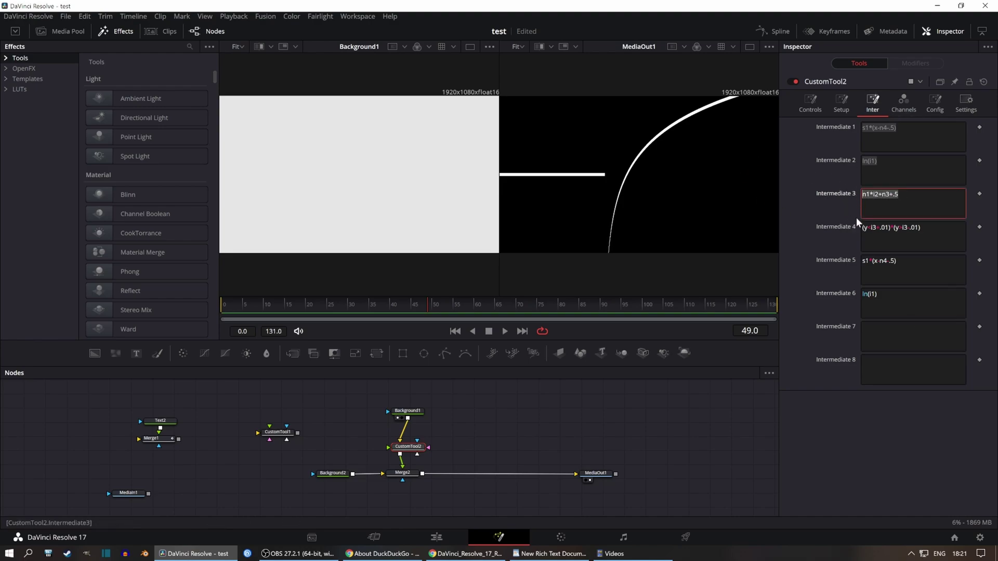
pyautogui.click(904, 102)
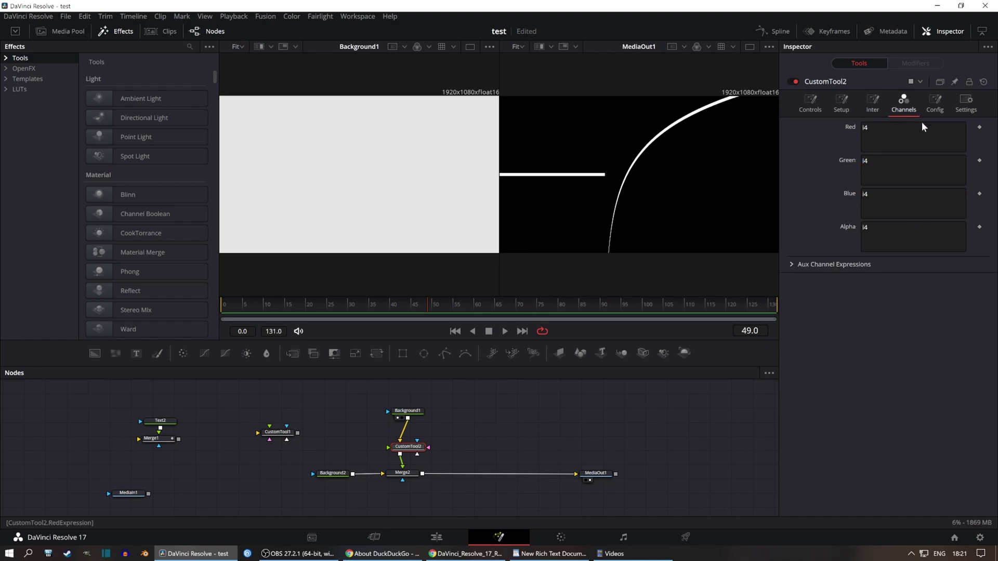
# - Add +s2 inside the Intermediate 5 brackets, making the expression s1*(x-n4-.5+s2)
pyautogui.click(866, 105)
pyautogui.click(925, 265)
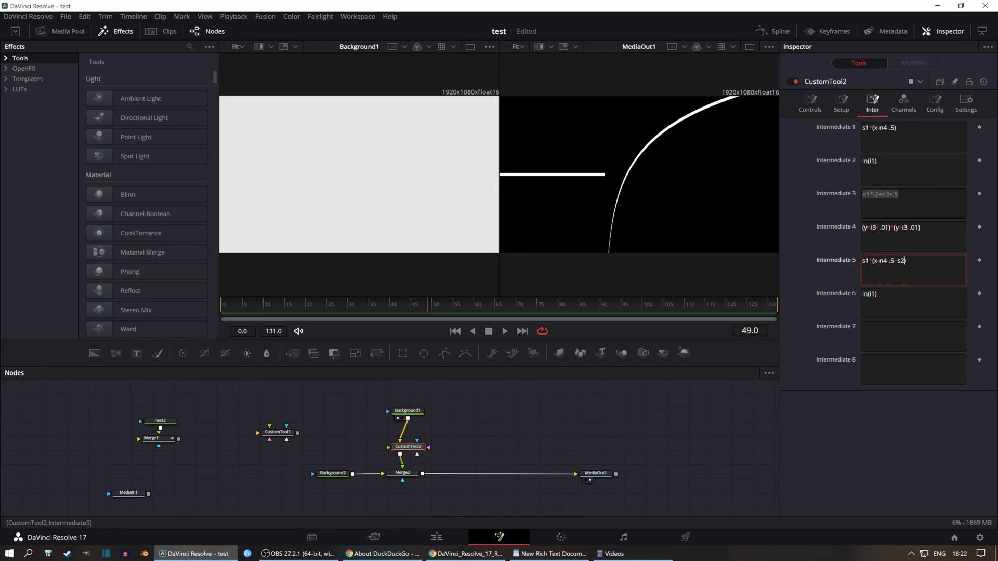
pyautogui.click(840, 106)
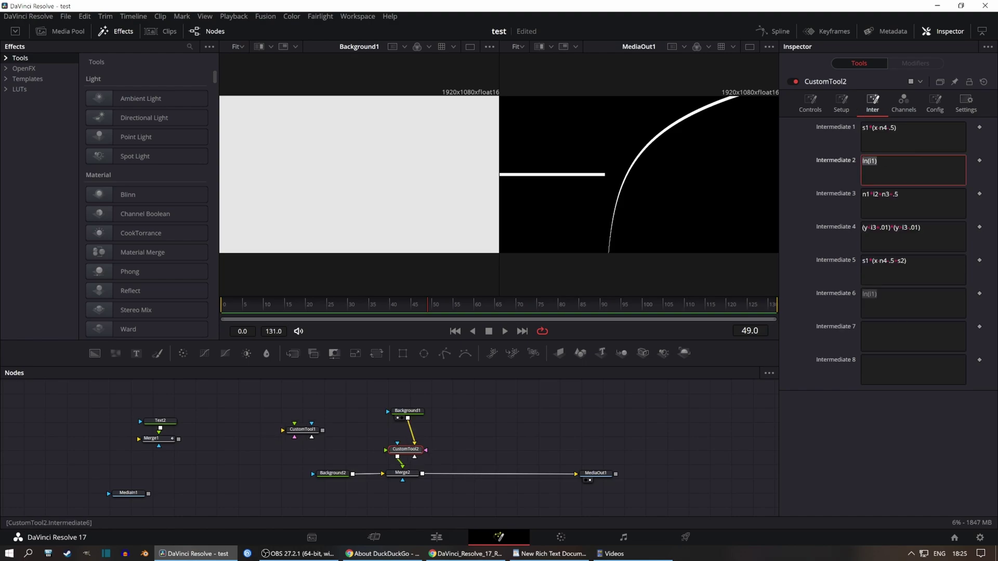
# - Set the Intermediate 7 expression to abs(i2-i6), the absolute difference between the current and neighbouring pixel's function results
pyautogui.click(884, 295)
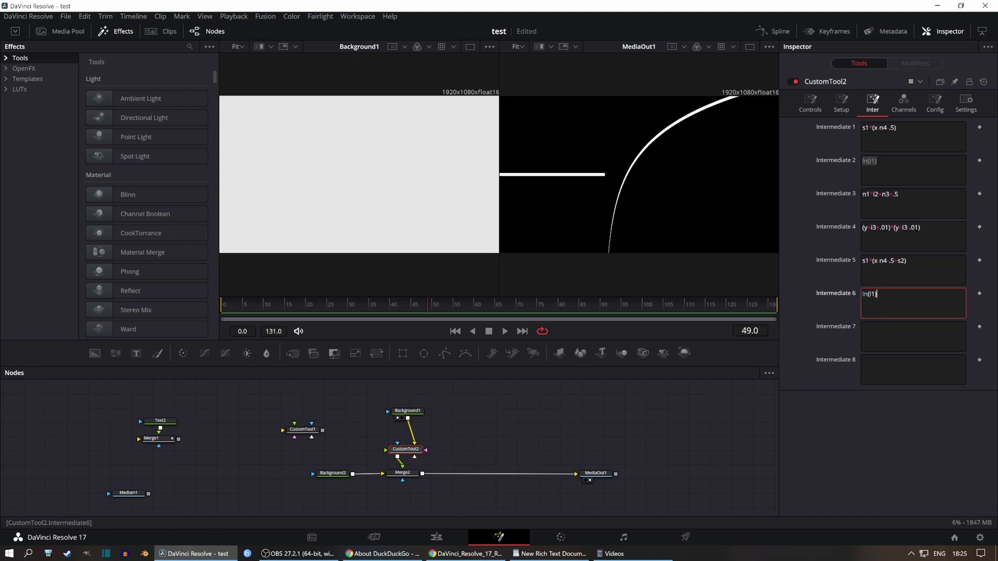
pyautogui.moveTo(885, 162); pyautogui.dragTo(790, 160)
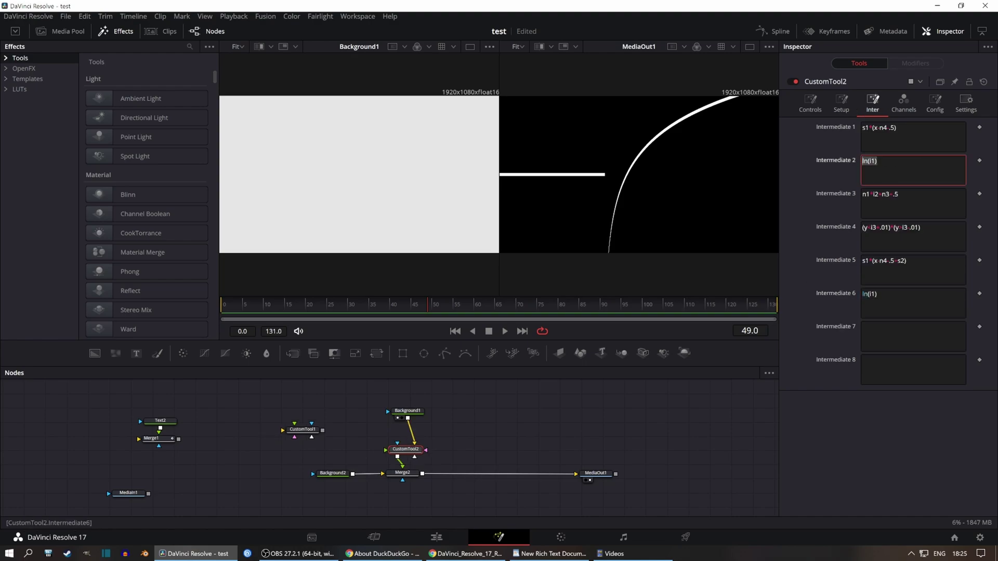
pyautogui.moveTo(885, 295); pyautogui.dragTo(852, 294)
pyautogui.click(885, 333)
pyautogui.write('i2-i6')
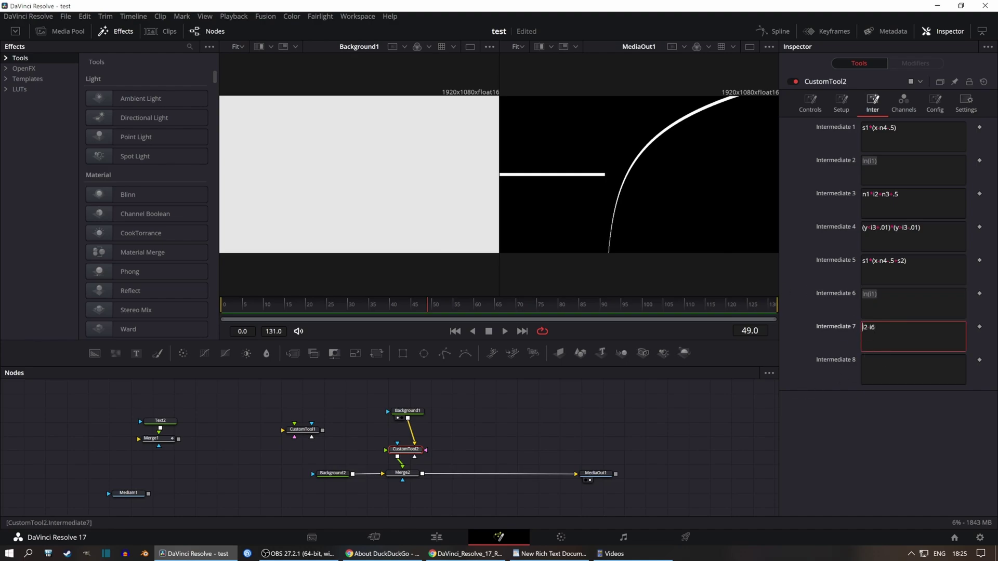
pyautogui.press('Home')
pyautogui.write('ab')
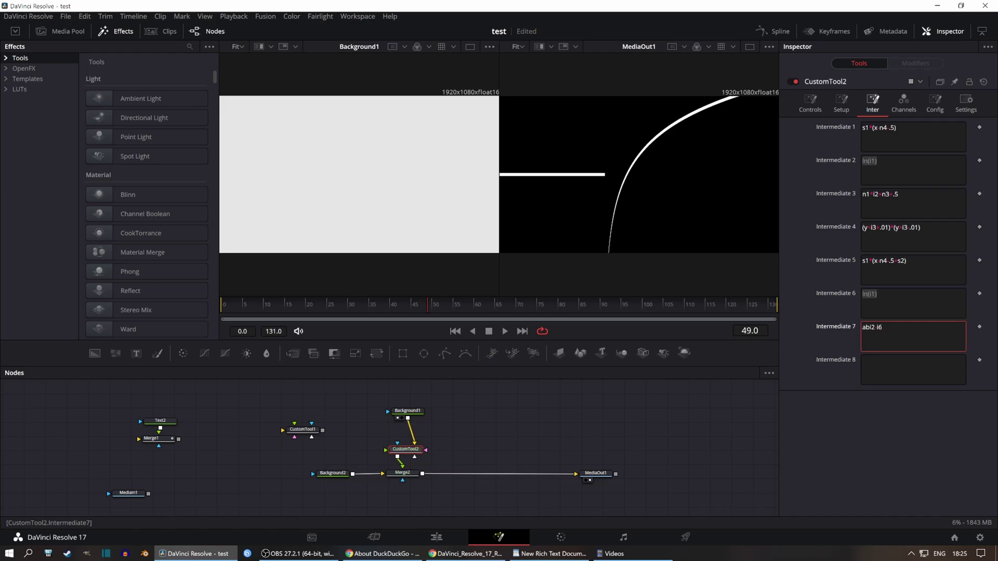
pyautogui.write('s(')
pyautogui.press('End')
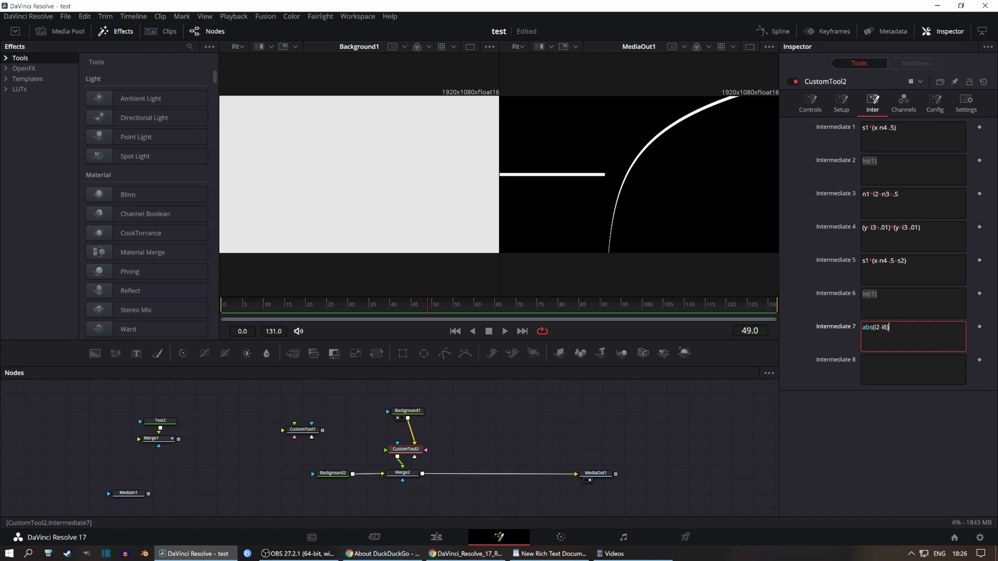
# - Set the thiccness control to about 0.145 and enter n5/100 as the Setup 3 expression
pyautogui.moveTo(889, 228); pyautogui.dragTo(920, 228)
pyautogui.click(886, 228)
pyautogui.press('Right')
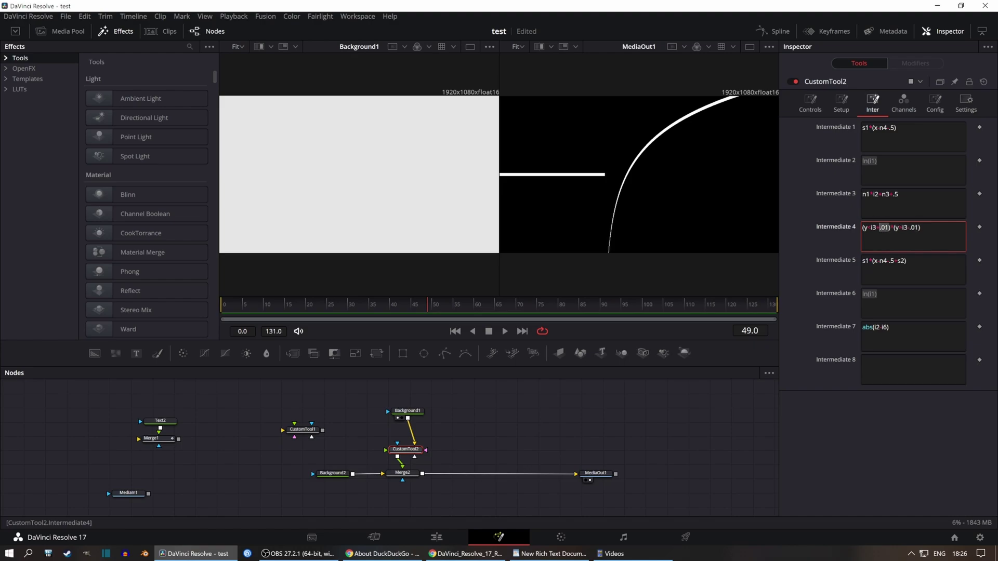
pyautogui.click(817, 103)
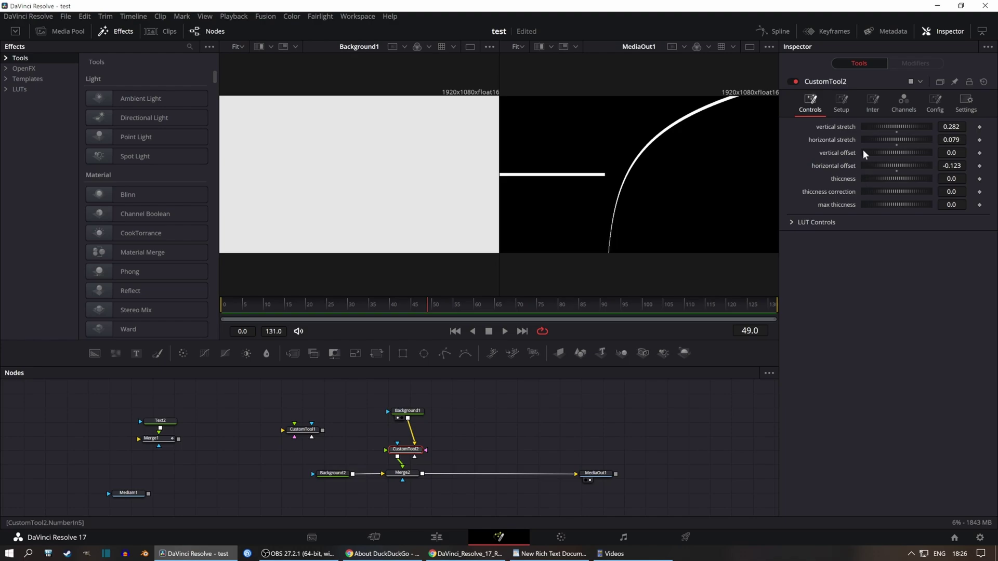
pyautogui.moveTo(898, 177); pyautogui.dragTo(913, 178)
pyautogui.doubleClick(951, 179)
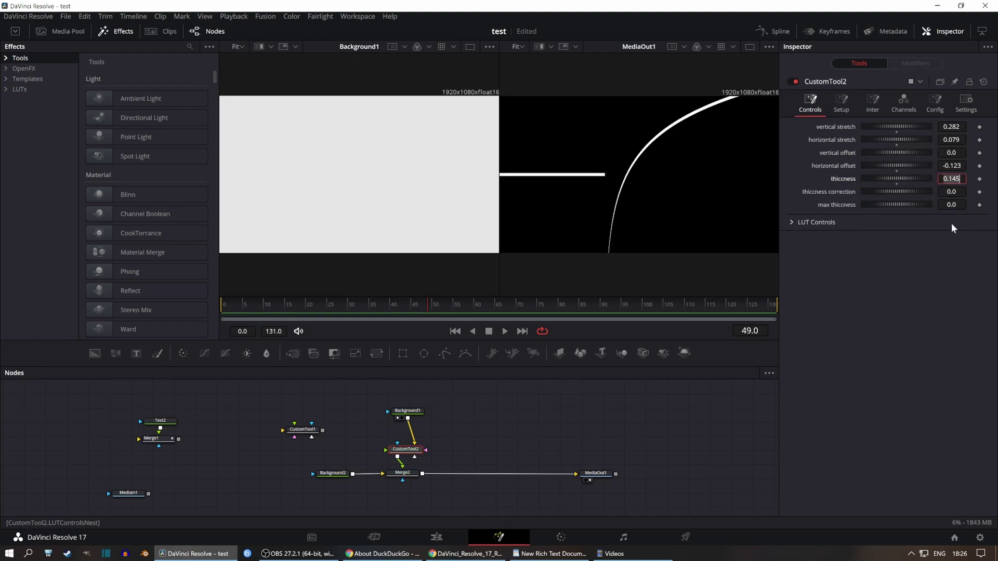
pyautogui.press('Return')
pyautogui.click(841, 104)
pyautogui.click(913, 203)
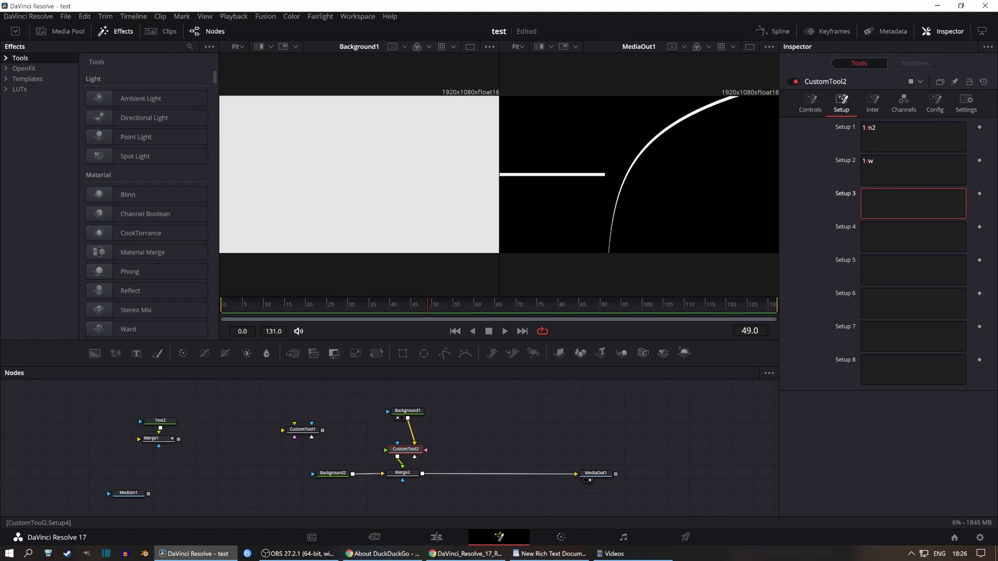
pyautogui.write('n5/100')
# - Replace the .01 constants in Intermediate 4 with s3, making (y-i3+s3)*(y-i3-s3), and try the thiccness control
pyautogui.click(870, 108)
pyautogui.moveTo(880, 227); pyautogui.dragTo(888, 227)
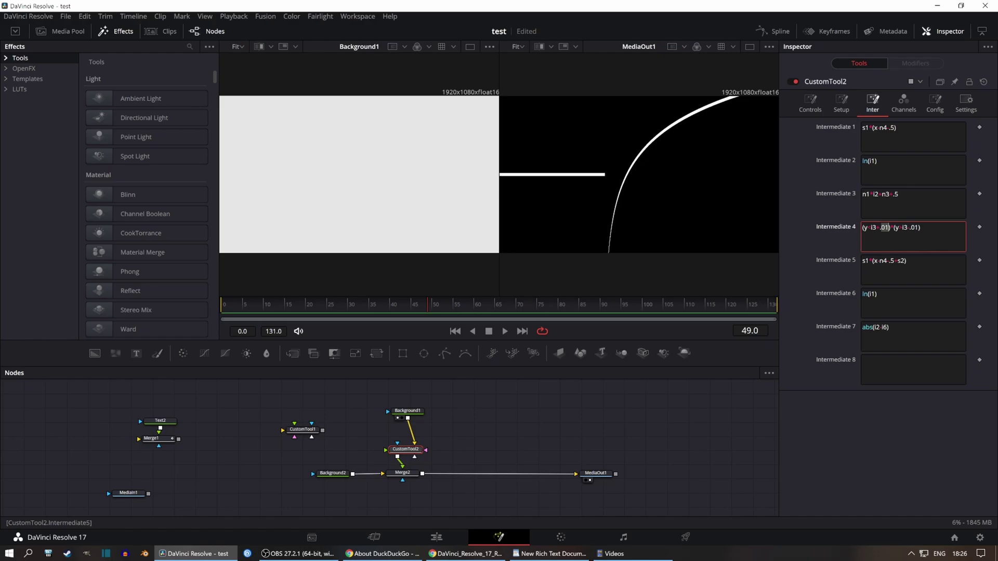
pyautogui.write('s3')
pyautogui.click(810, 103)
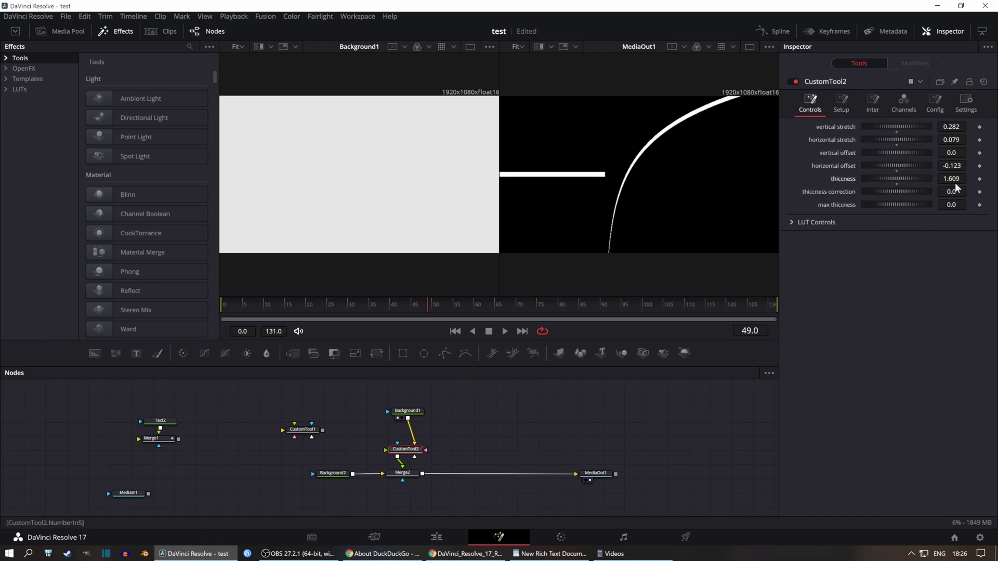
pyautogui.moveTo(955, 182); pyautogui.dragTo(875, 171)
# - Multiply s3 by i7 in both brackets of Intermediate 4, and change Intermediate 6 to ln(i5)
pyautogui.click(872, 103)
pyautogui.click(955, 251)
pyautogui.write('*i7)*(y-i3-s3')
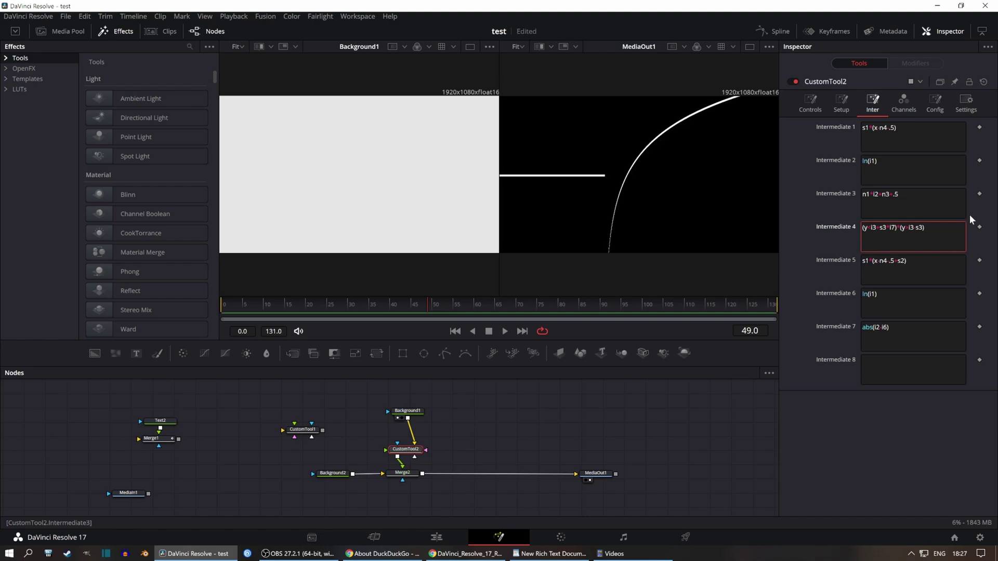
pyautogui.write('*i7')
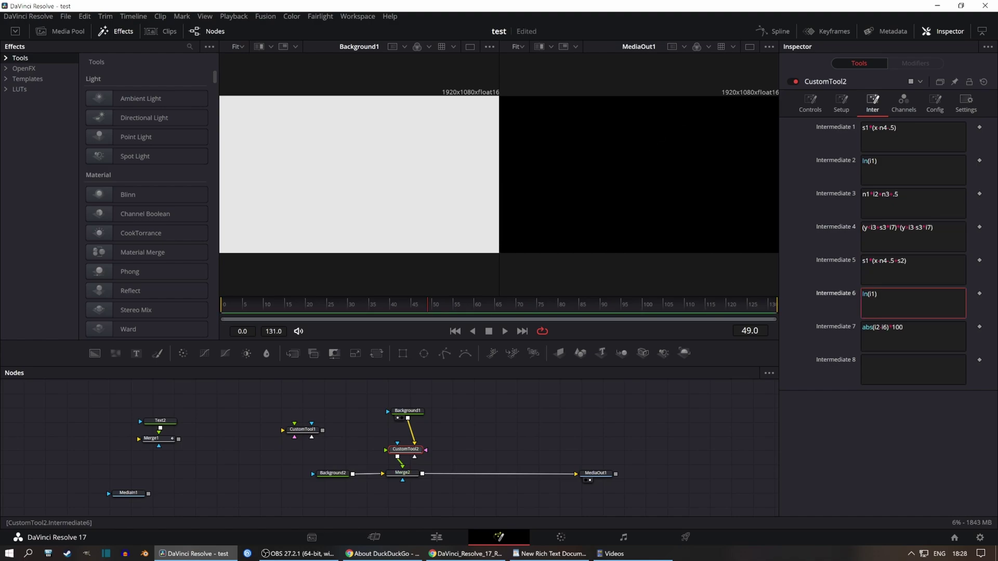
pyautogui.press('BackSpace')
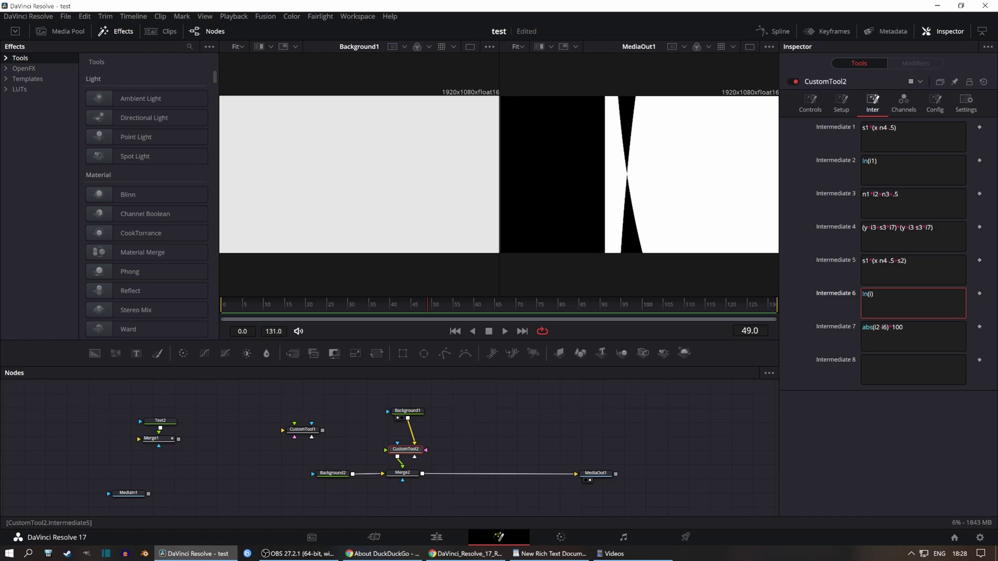
pyautogui.write('5')
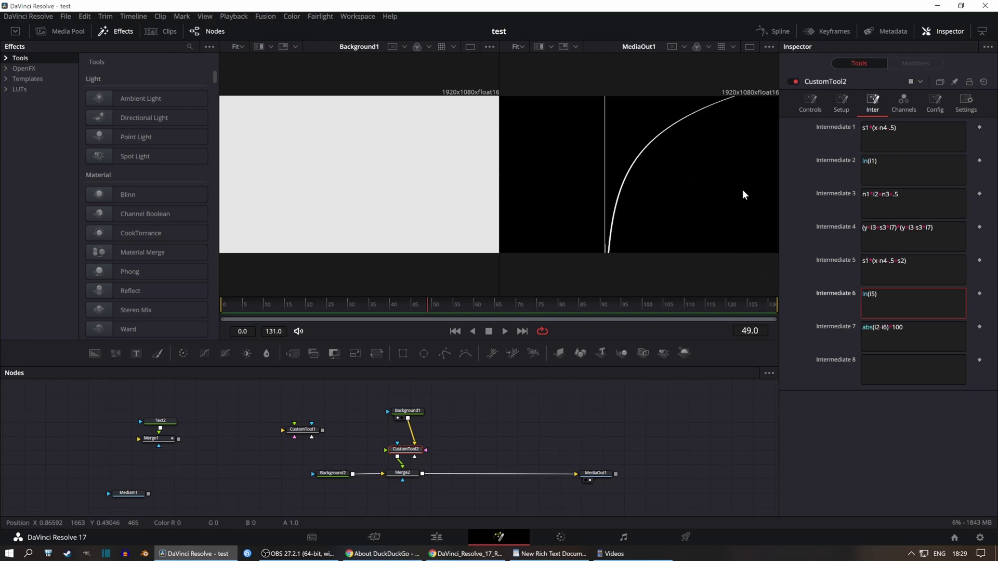
# - Reduce Intermediate 4 to (y-i3+i7)*(y-i3-i7) and change Intermediate 7 to max(abs(i2-i6)*100,s3)
pyautogui.click(888, 327)
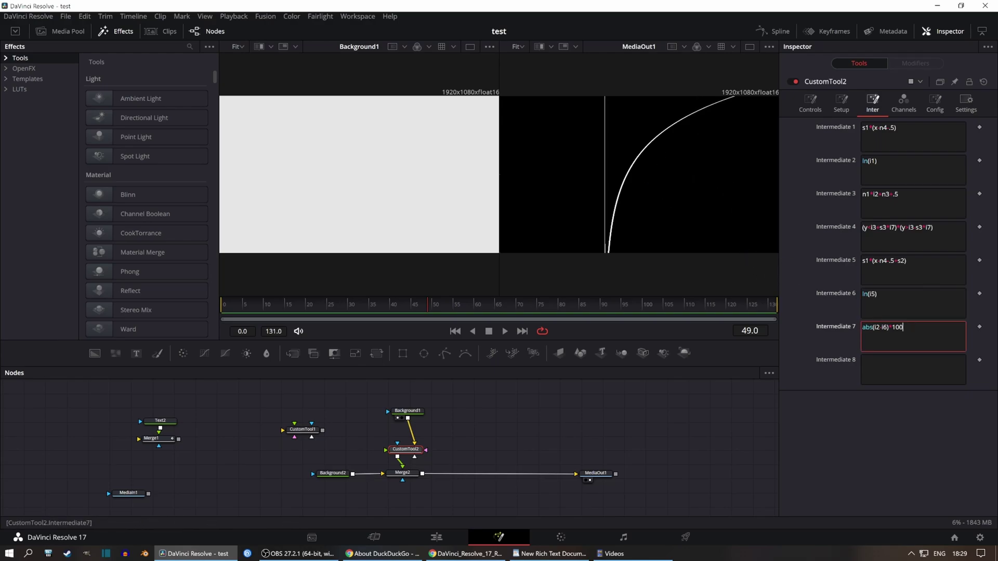
pyautogui.click(884, 227)
pyautogui.press('BackSpace')
pyautogui.press('BackSpace')
pyautogui.press('BackSpace')
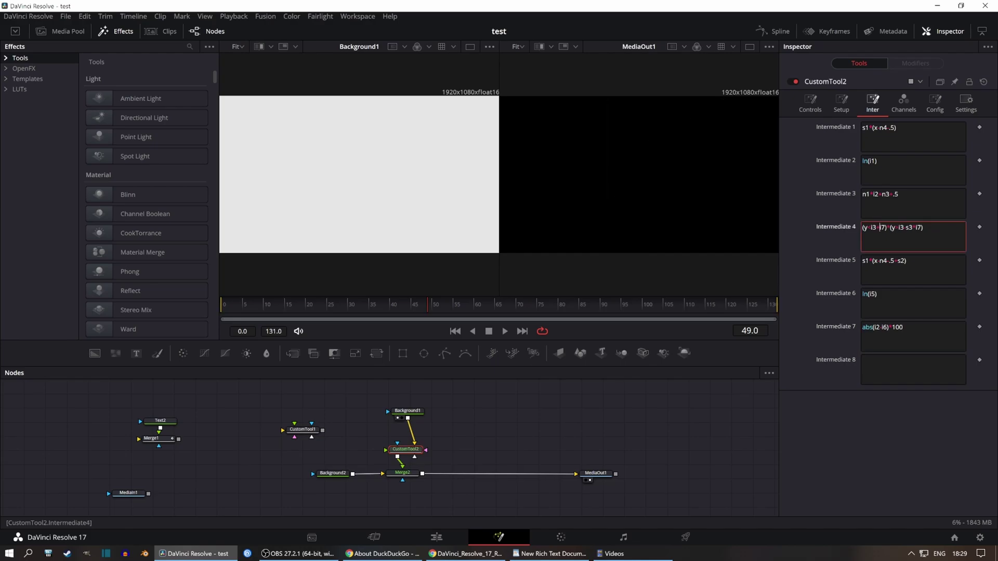
pyautogui.press('BackSpace')
pyautogui.press('BackSpace')
pyautogui.press('BackSpace')
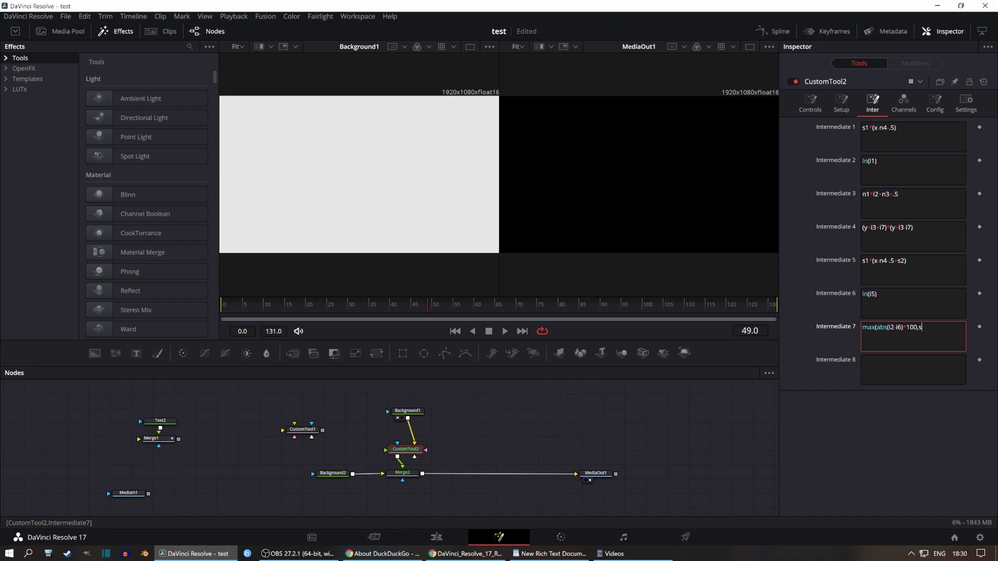
pyautogui.write('s3)')
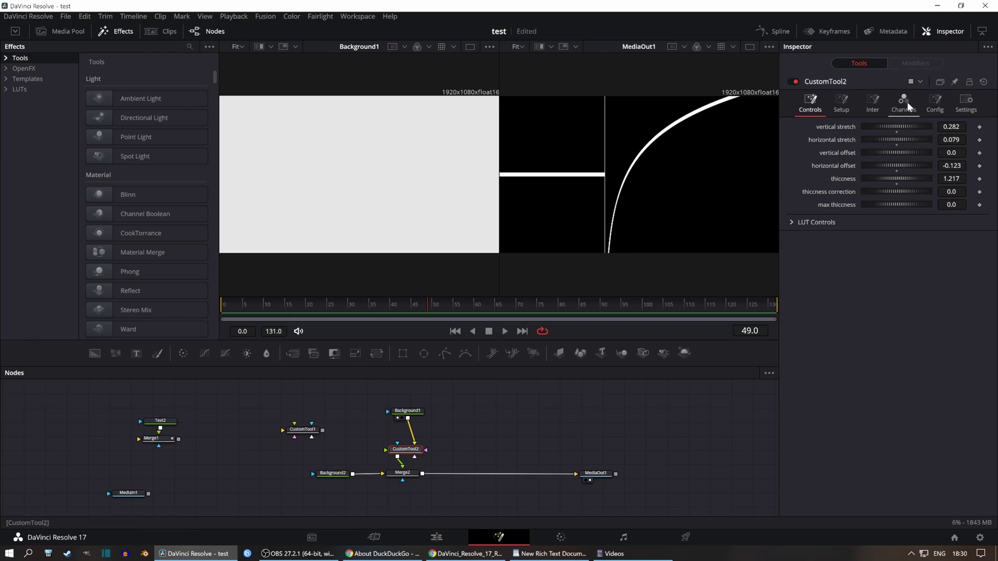
# - Raise vertical stretch to about 0.789 and change Intermediate 7 to max(abs(i2-i6)*n6,s3)
pyautogui.moveTo(890, 124); pyautogui.dragTo(924, 123)
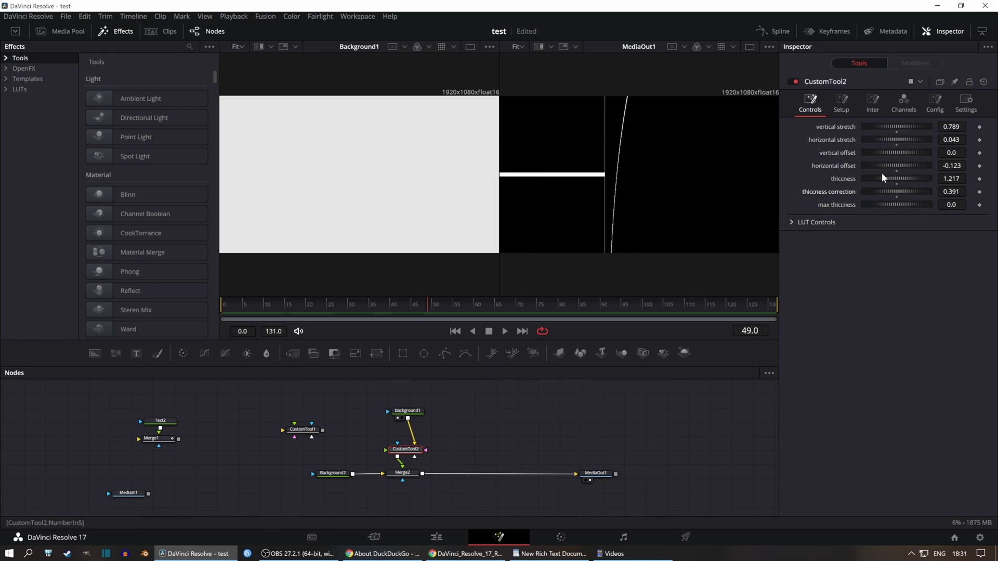
pyautogui.click(873, 101)
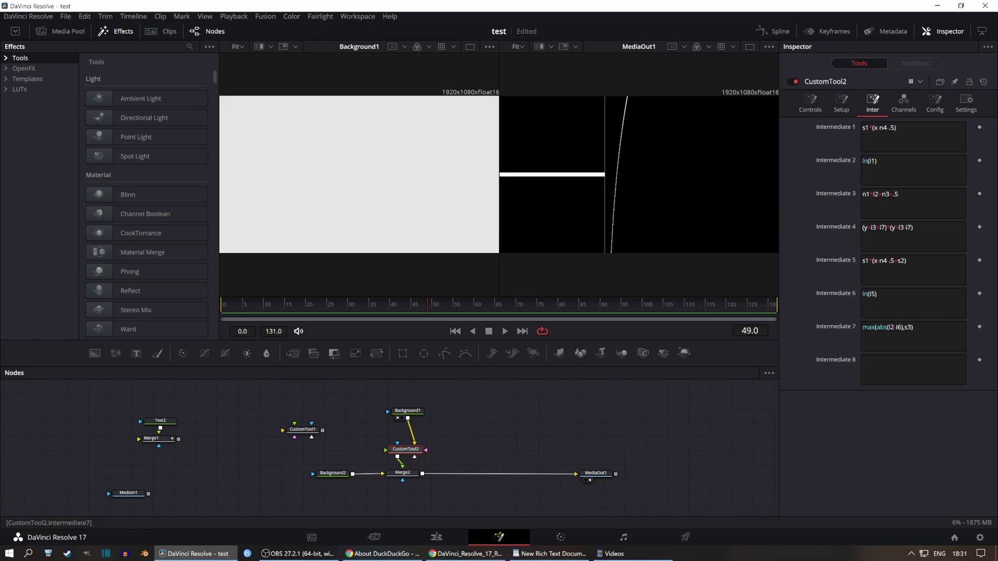
pyautogui.click(915, 330)
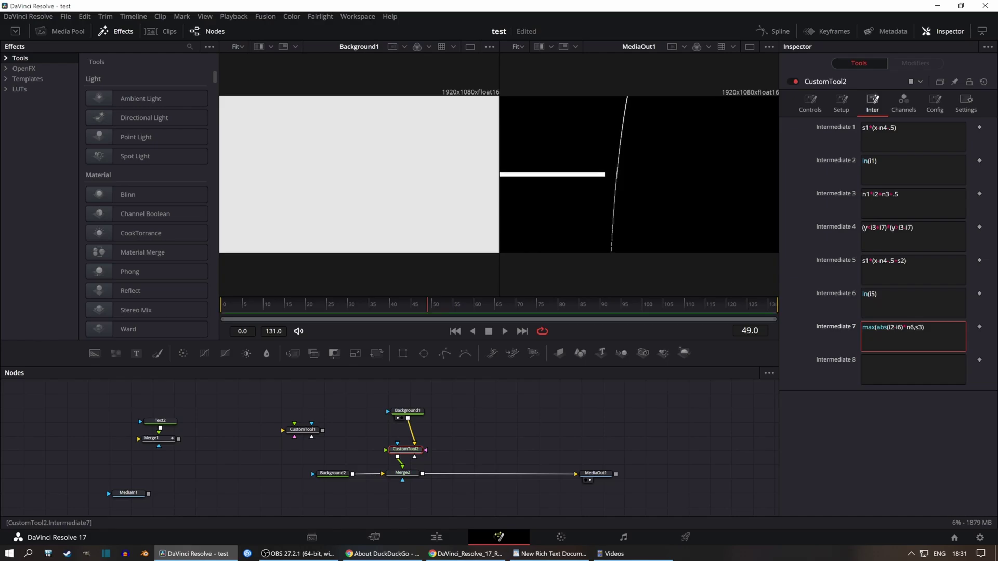
# - Raise the thiccness correction control to at least 2.0 to thicken the steep part of the curve
pyautogui.click(809, 104)
pyautogui.moveTo(881, 190); pyautogui.dragTo(996, 195)
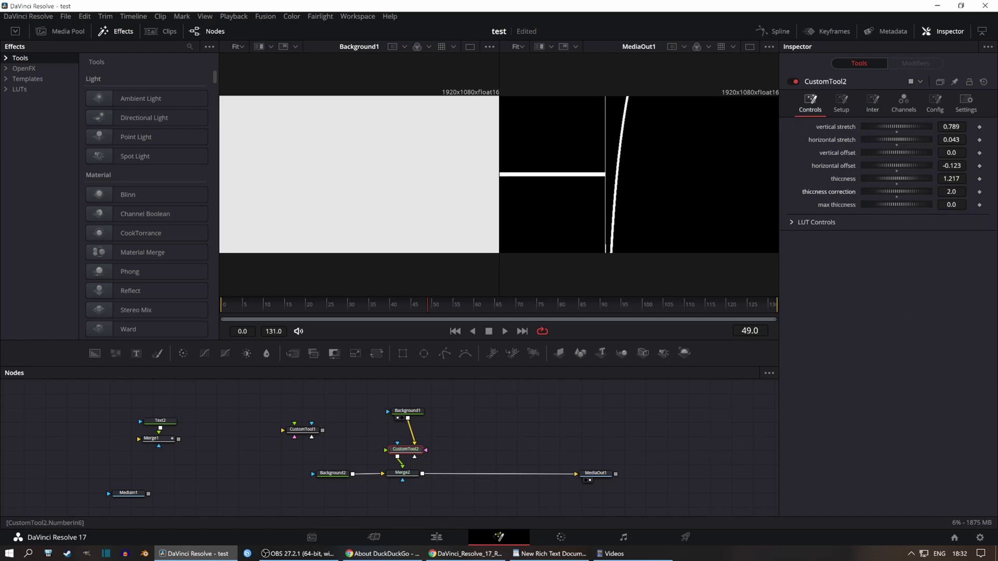
pyautogui.moveTo(873, 192); pyautogui.dragTo(993, 195)
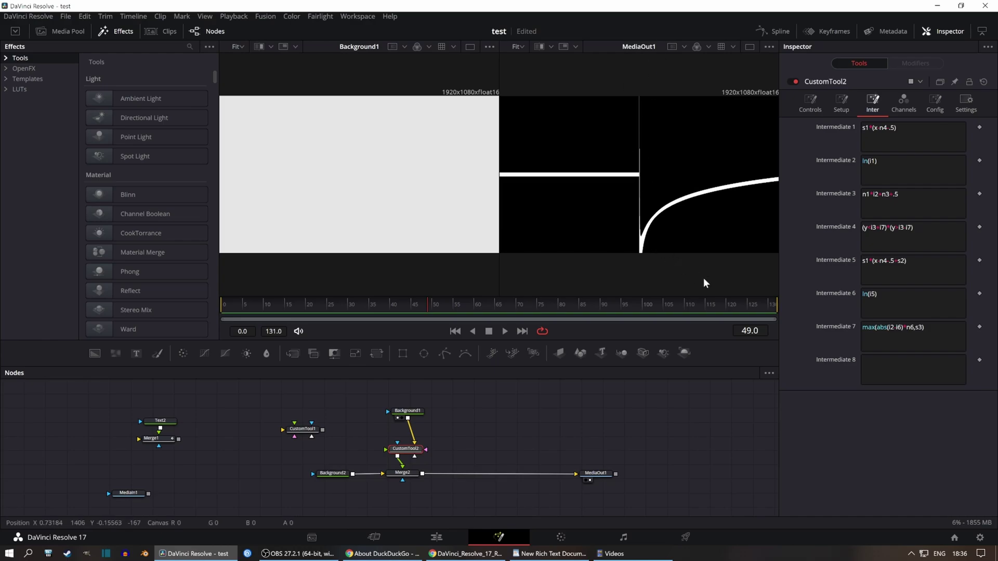
# - Cap the line thickness by wrapping Intermediate 7 as min(max(abs(i2-i6)*n6,s3),n7)
pyautogui.click(811, 101)
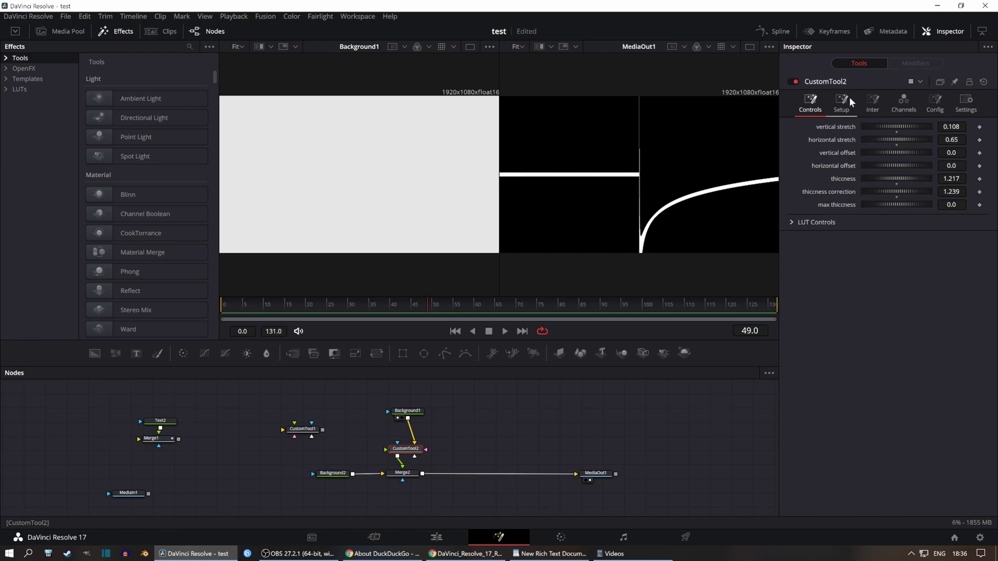
pyautogui.click(865, 104)
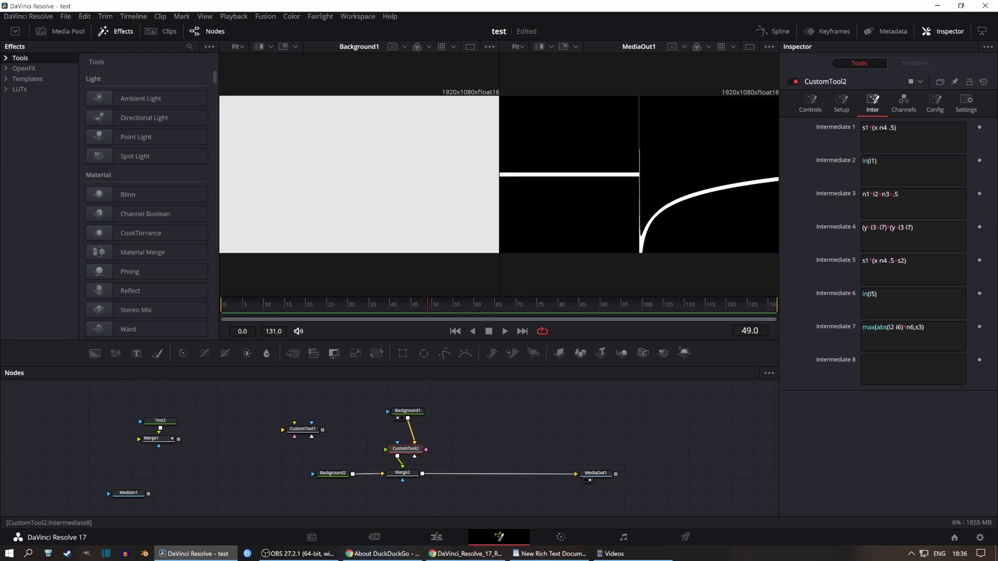
pyautogui.click(863, 327)
pyautogui.write('min(')
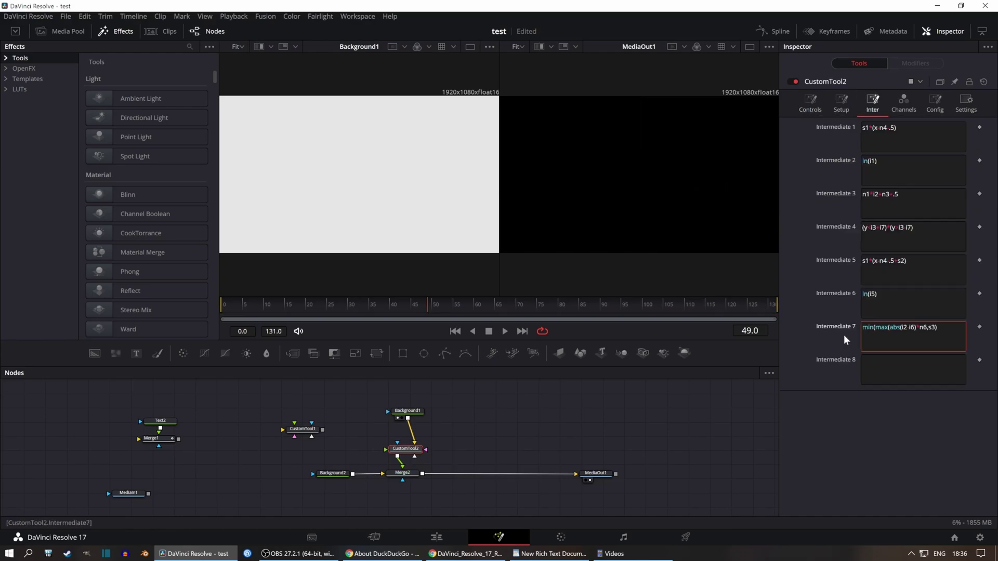
pyautogui.write(',n7)')
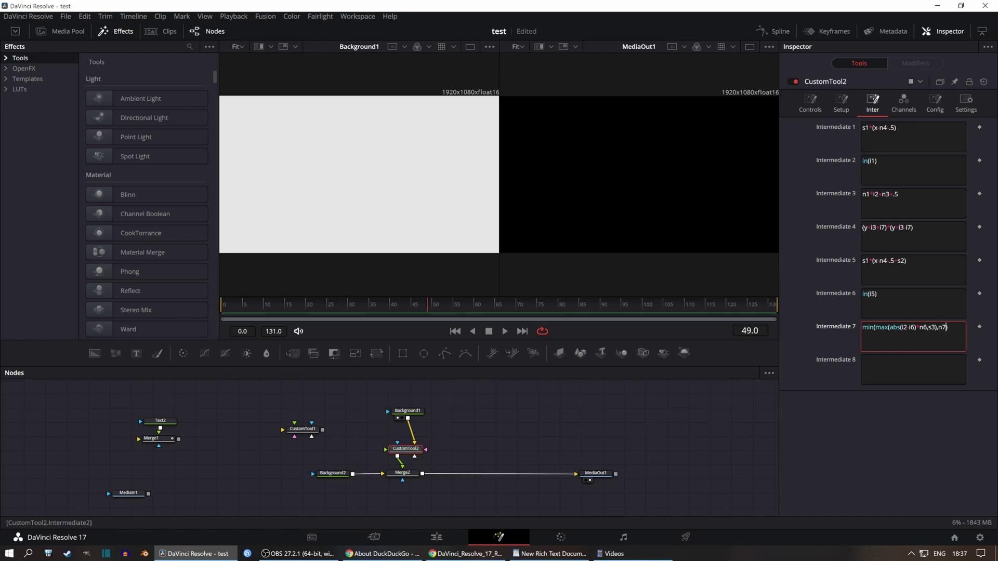
# - Adjust max thiccness to about 0.036, thiccness correction to about 0.906 and thiccness to about 1.108
pyautogui.click(810, 103)
pyautogui.click(812, 101)
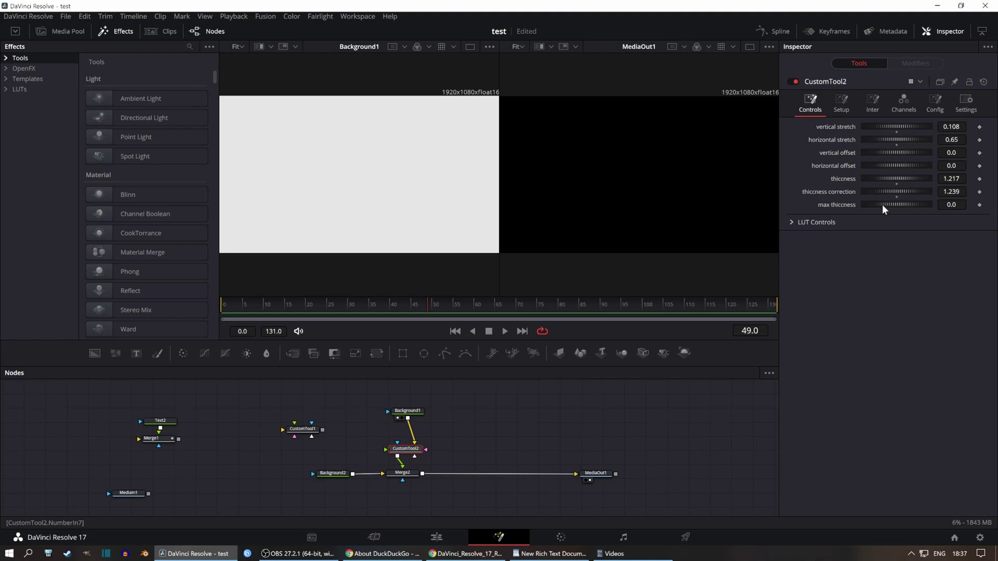
pyautogui.moveTo(882, 205); pyautogui.dragTo(875, 179)
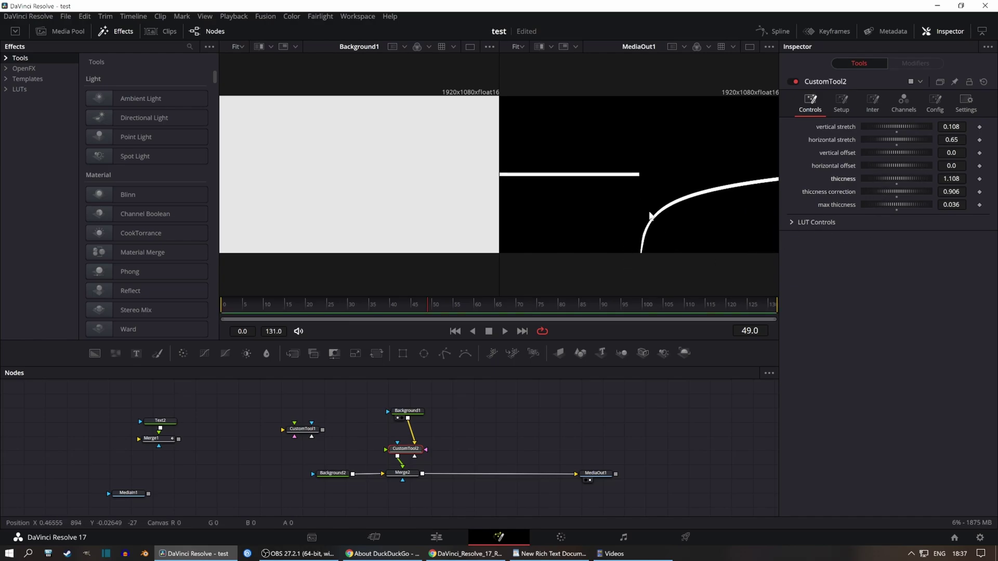
# - Replace the logarithm in Intermediate 2 with the tangent expression tan(i1*(360/pi))
pyautogui.click(872, 102)
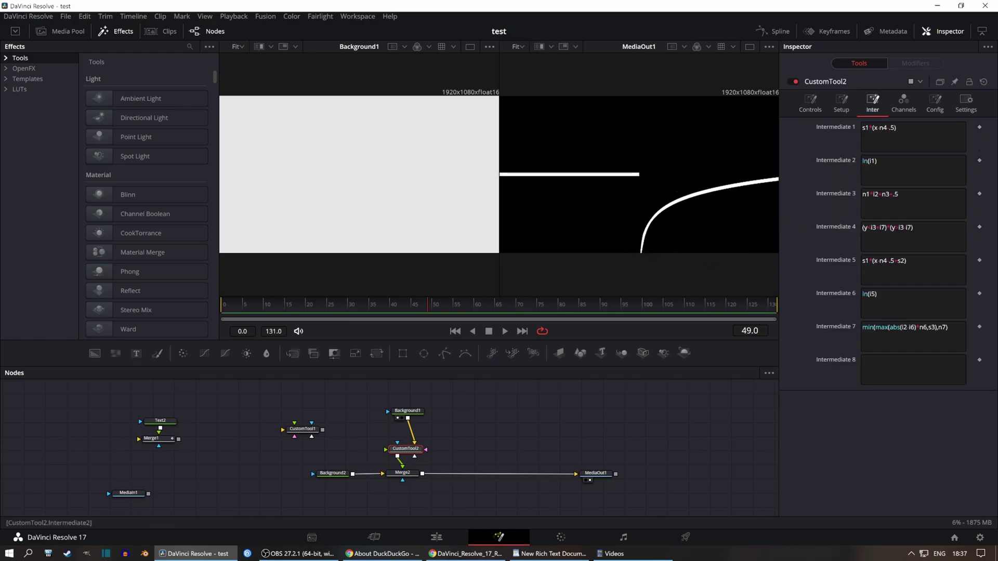
pyautogui.moveTo(886, 163); pyautogui.dragTo(860, 162)
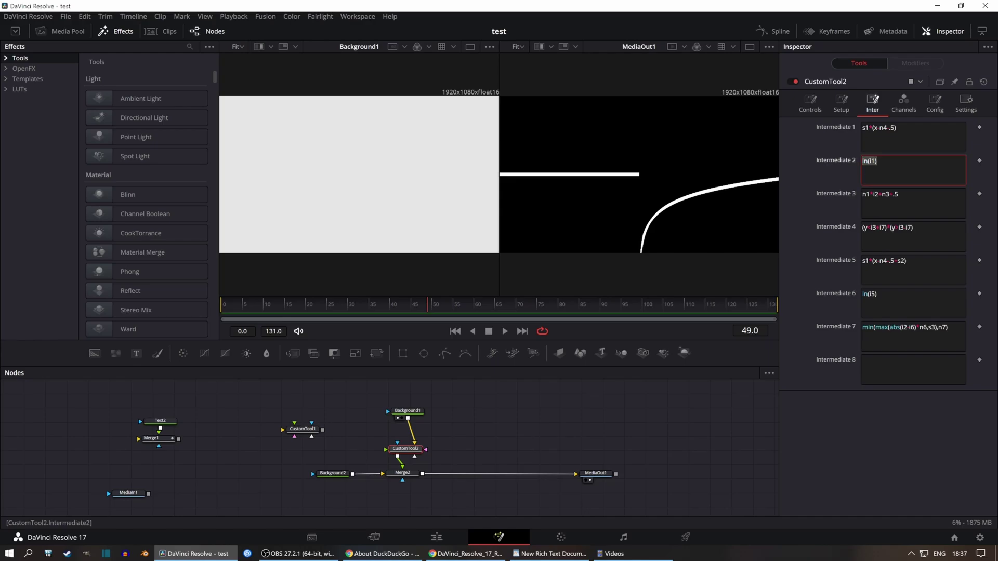
pyautogui.write('tan(')
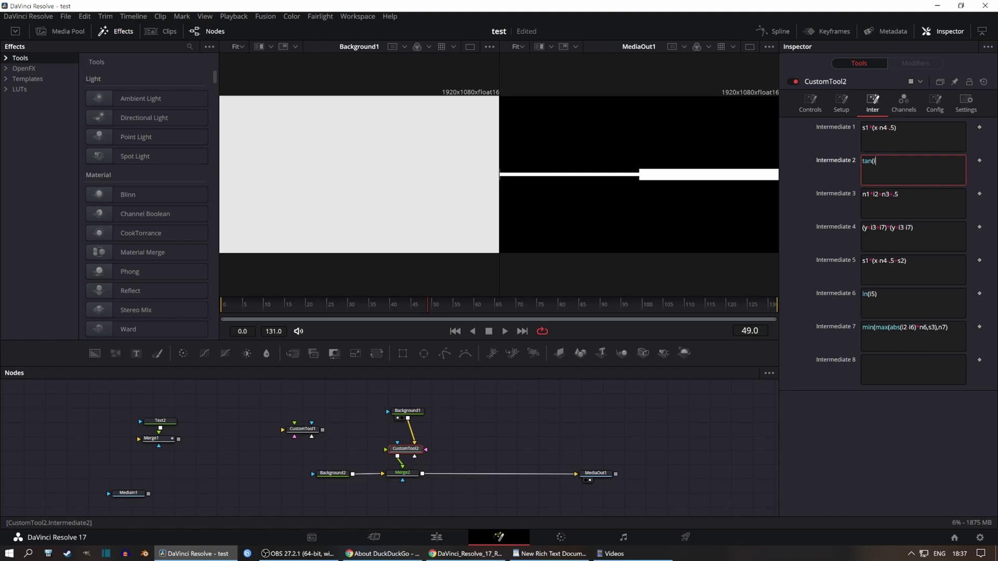
pyautogui.write('i1*(360/pi')
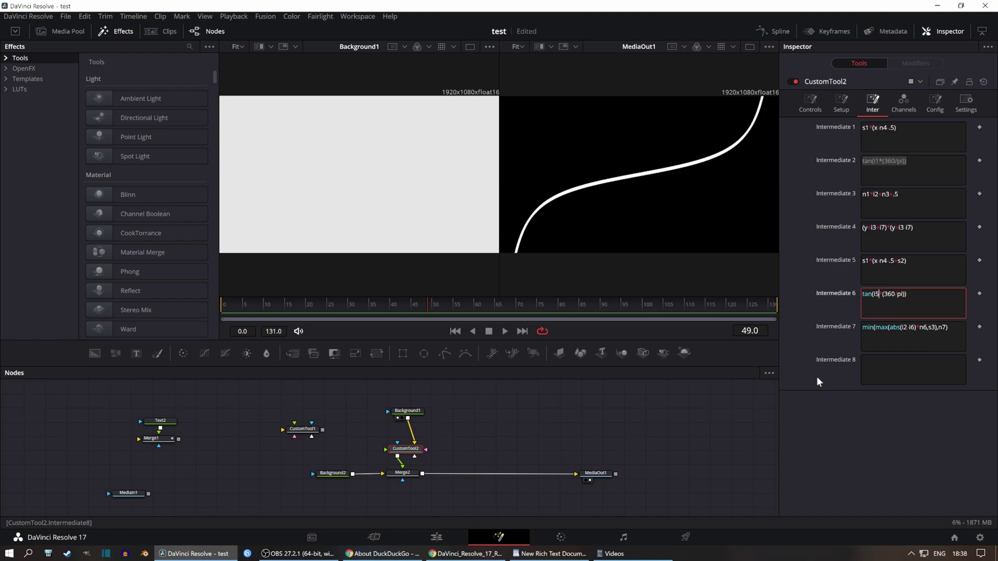
# - Change i5 to i1 in Intermediate 6, making the expression tan(i1*(360/pi)), to compare the line without slope correction
pyautogui.press('BackSpace')
pyautogui.write('1')
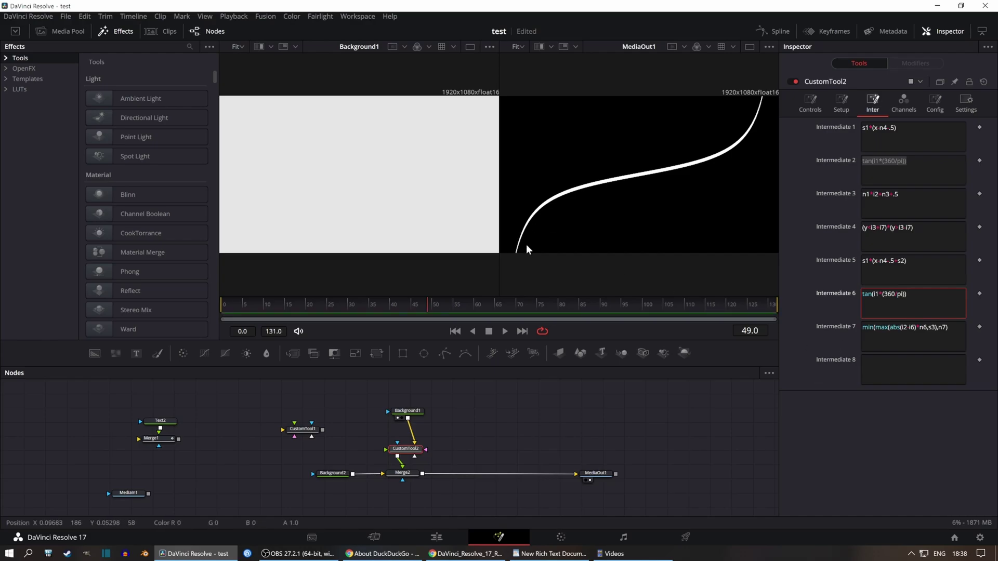
# - Undo the last Intermediate 6 edit and adjust vertical stretch to about 0.246 and horizontal stretch to about 0.114
pyautogui.hotkey('ctrl', 'z')
pyautogui.moveTo(634, 205)
pyautogui.mouseDown()
pyautogui.moveTo(644, 211)
pyautogui.moveTo(623, 200)
pyautogui.mouseUp()
pyautogui.click(811, 103)
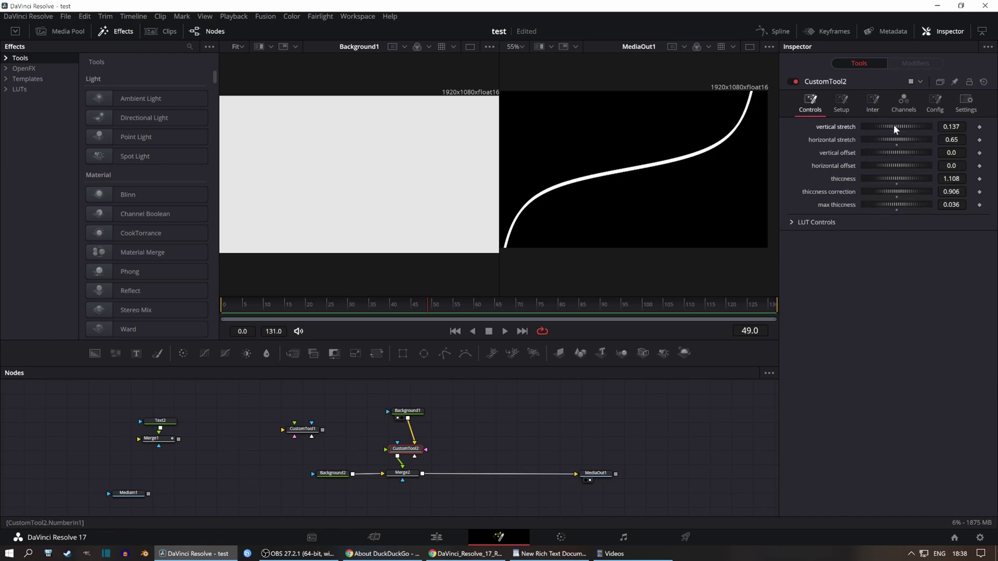
pyautogui.moveTo(894, 125); pyautogui.dragTo(869, 135)
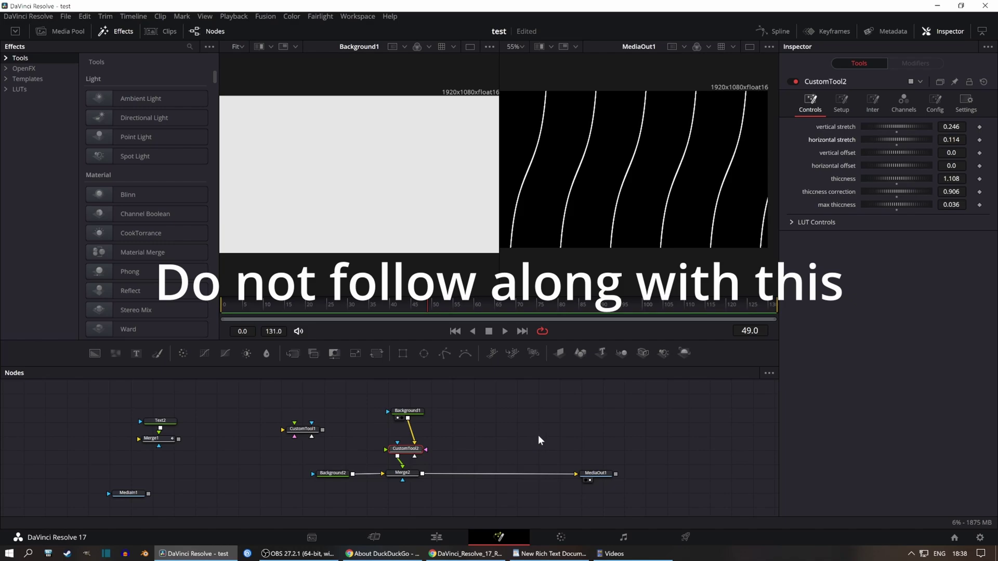
# - Create a macro named mathfunctiondrawer from CustomTool2, exporting its named number controls and its setup and intermediate expressions
pyautogui.rightClick(415, 441)
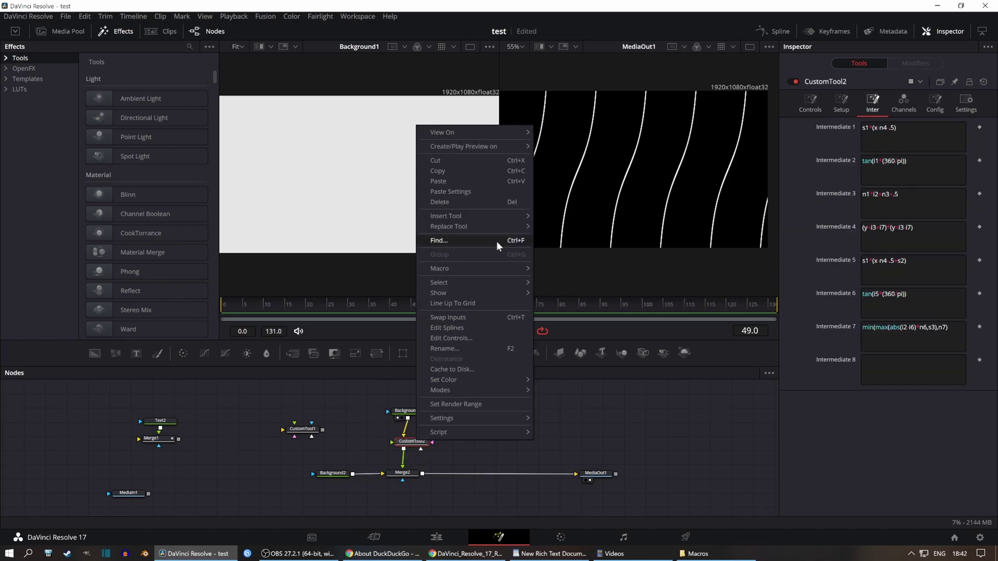
pyautogui.moveTo(494, 270)
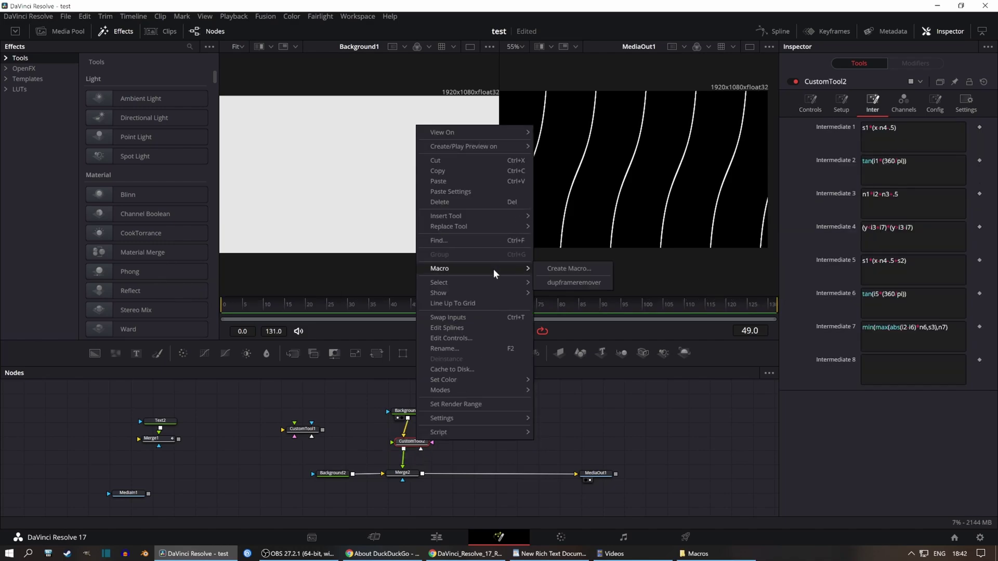
pyautogui.click(579, 267)
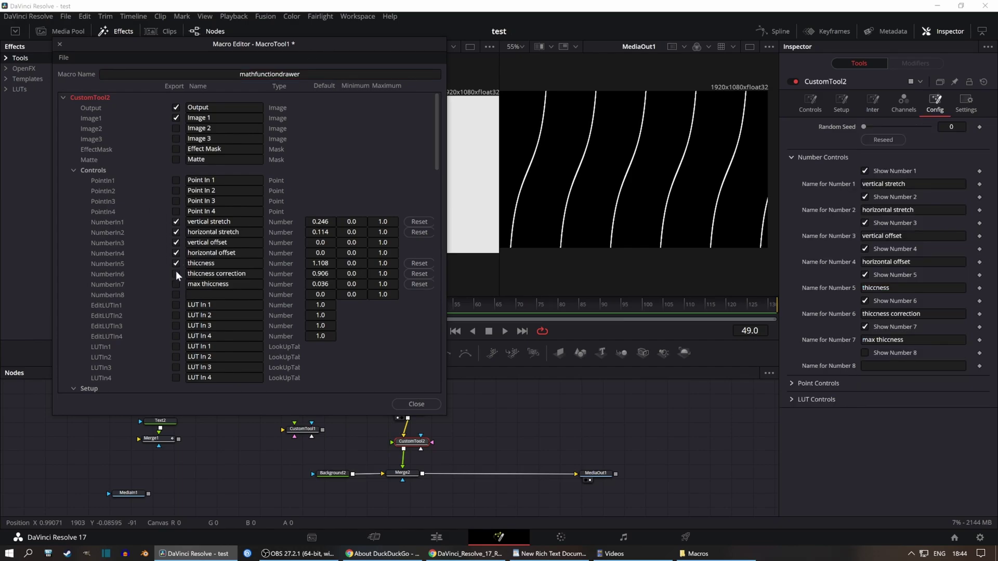
pyautogui.scroll(-8, 200, 308)
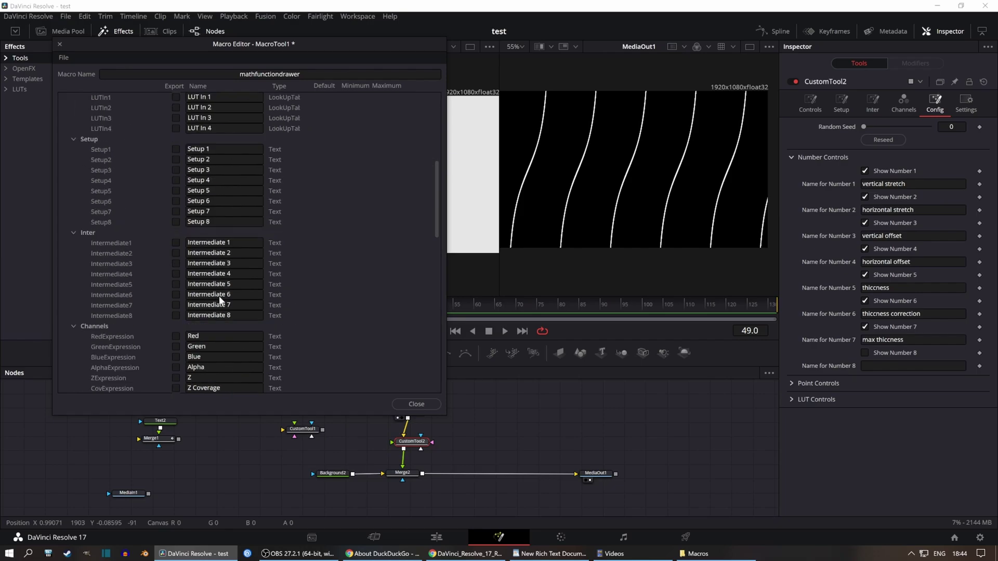
pyautogui.click(176, 159)
pyautogui.click(176, 170)
pyautogui.scroll(-2, 217, 238)
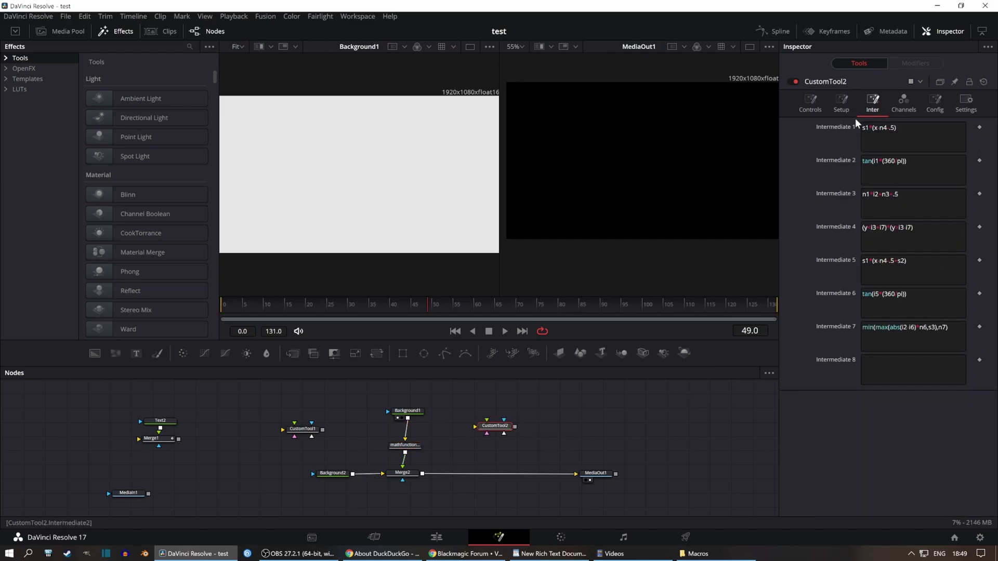
# - Review CustomTool2's expressions and pull the mathfunctiondrawer node out of the chain between Background1 and Merge2
pyautogui.click(813, 110)
pyautogui.click(865, 107)
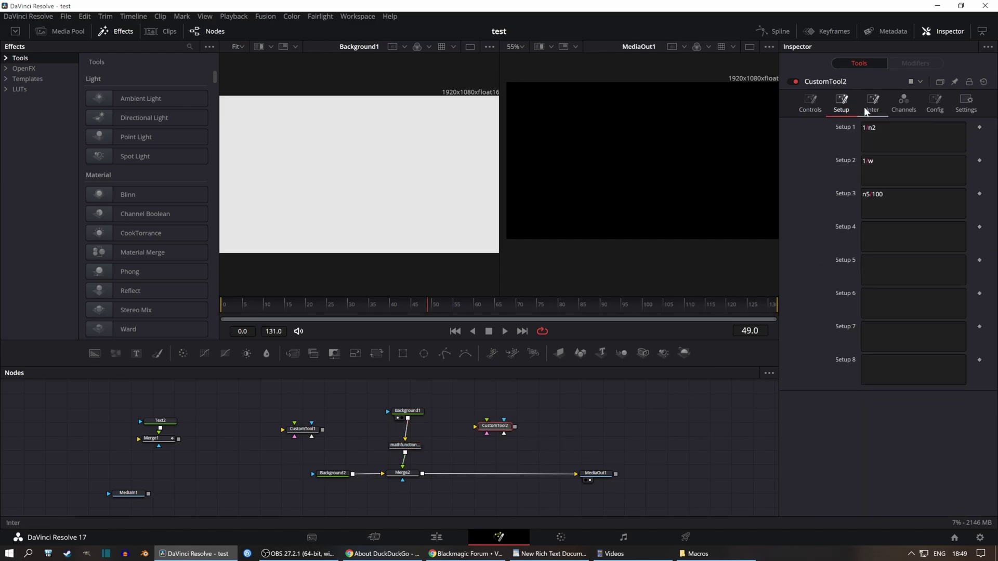
pyautogui.click(915, 110)
pyautogui.moveTo(410, 445); pyautogui.dragTo(335, 449)
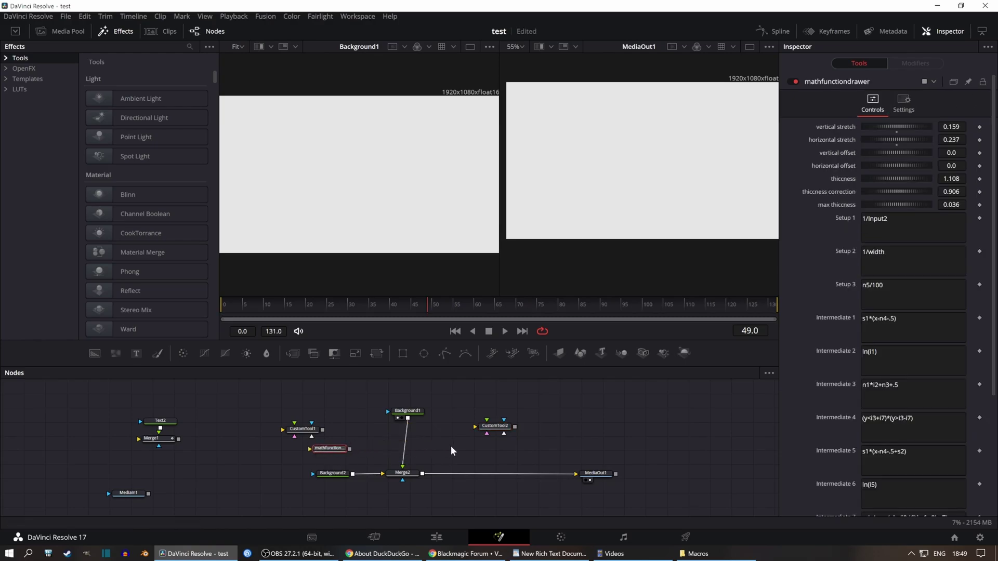
# - Start a macro from Merge2 and check the folder path in its save dialog
pyautogui.click(403, 473)
pyautogui.rightClick(403, 473)
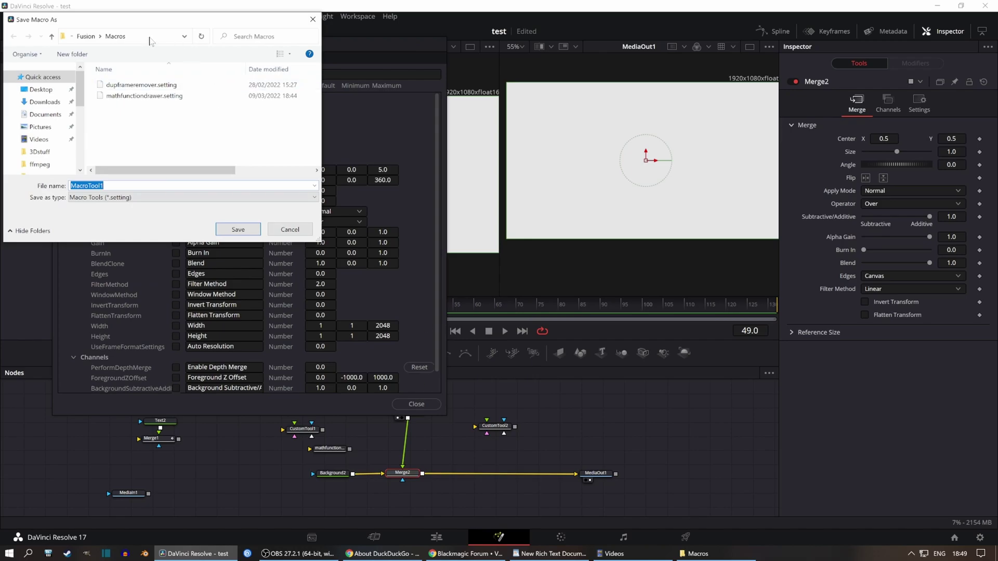
pyautogui.click(146, 37)
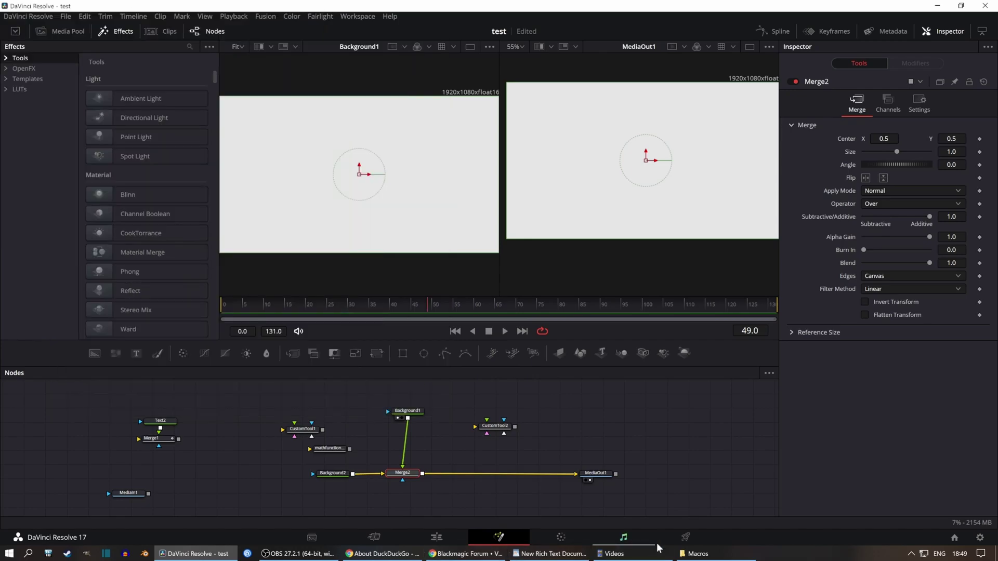
# - Permanently delete mathfunctiondrawer.setting from the Macros folder in File Explorer and close the folder window
pyautogui.click(699, 553)
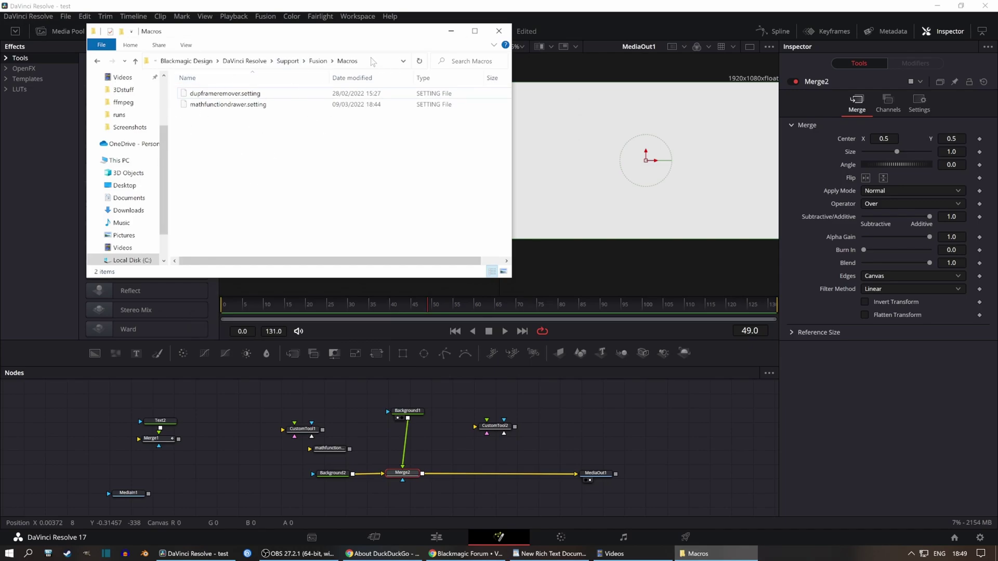
pyautogui.click(372, 61)
pyautogui.click(327, 168)
pyautogui.click(265, 107)
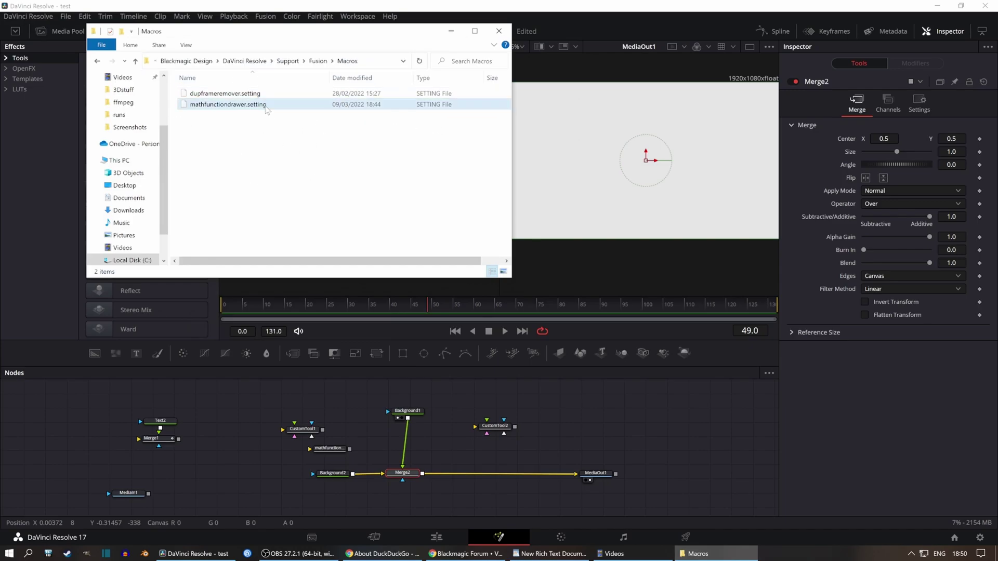
pyautogui.hotkey('shift', 'Delete')
pyautogui.press('Return')
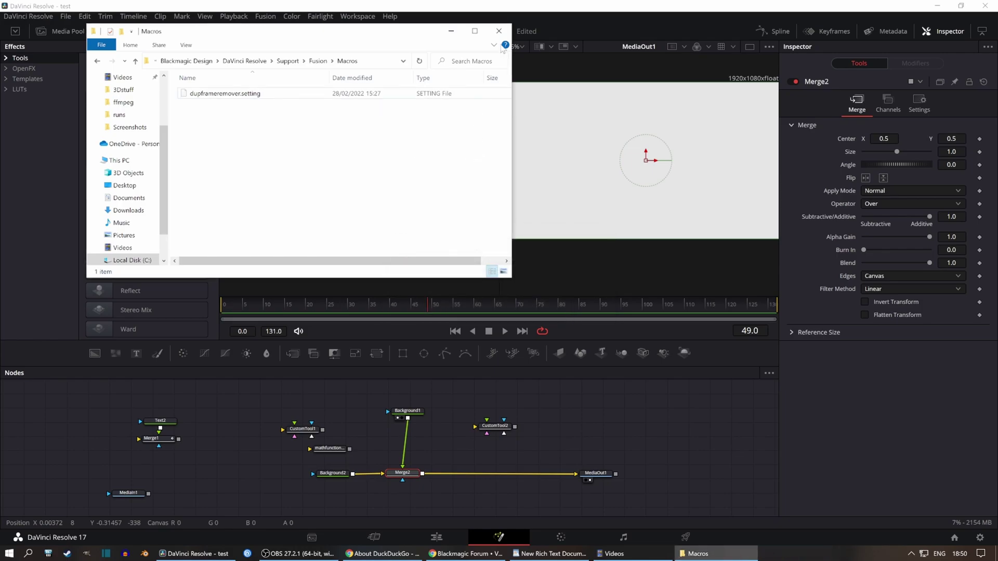
pyautogui.click(499, 30)
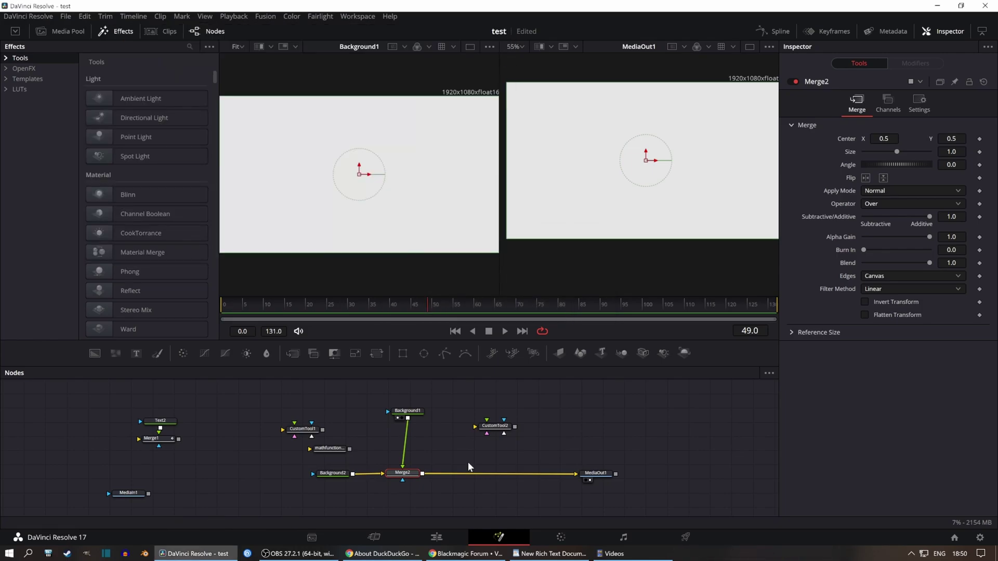
# - Delete the mathfunctiondrawer node from the node graph and select CustomTool1 to view its setup expressions
pyautogui.click(329, 448)
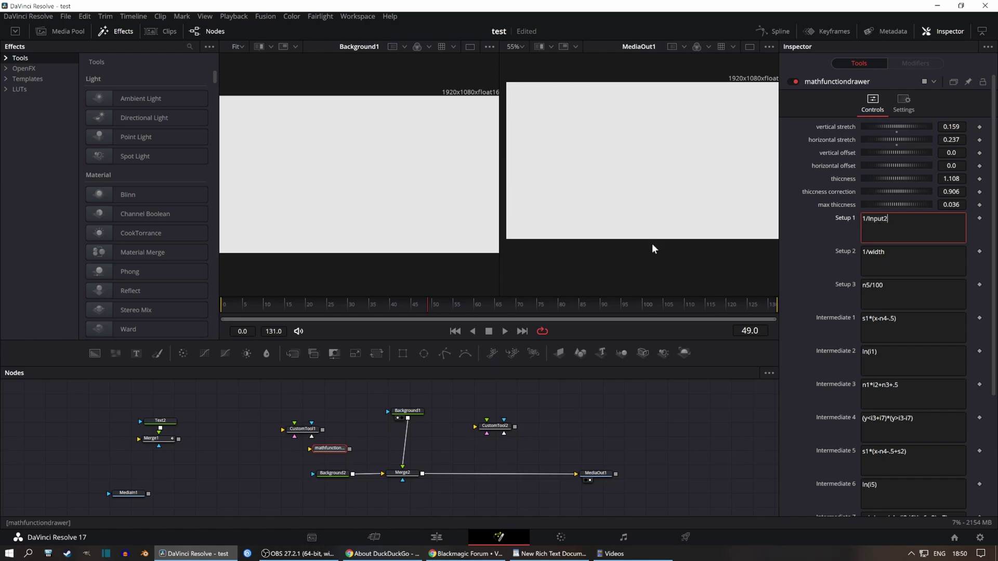
pyautogui.click(304, 429)
pyautogui.click(333, 450)
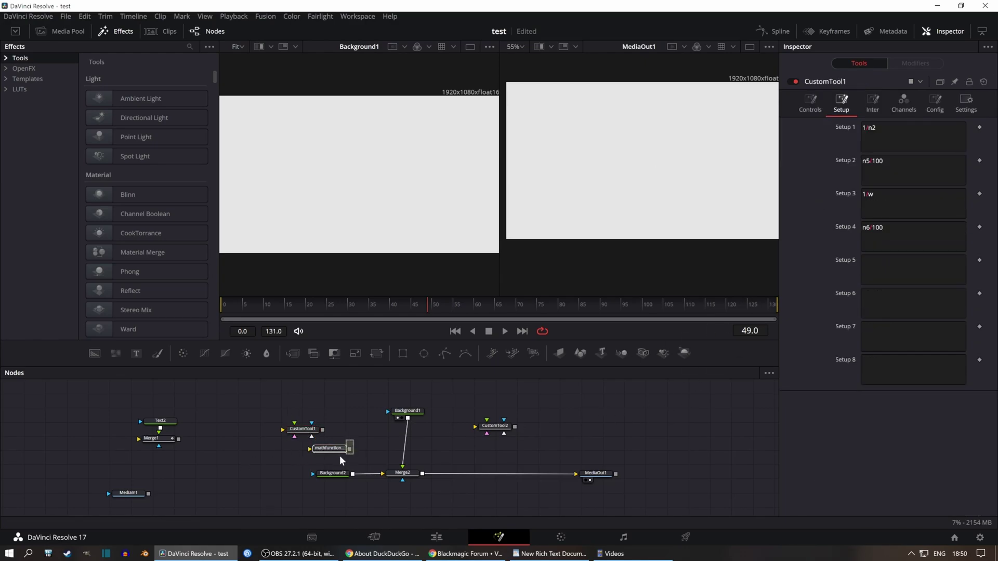
pyautogui.press('Delete')
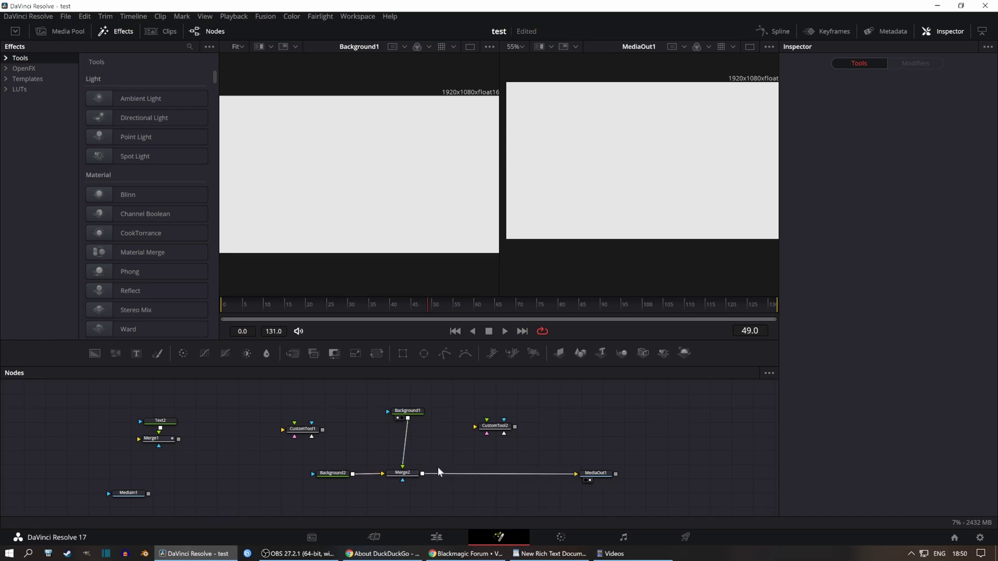
pyautogui.click(303, 429)
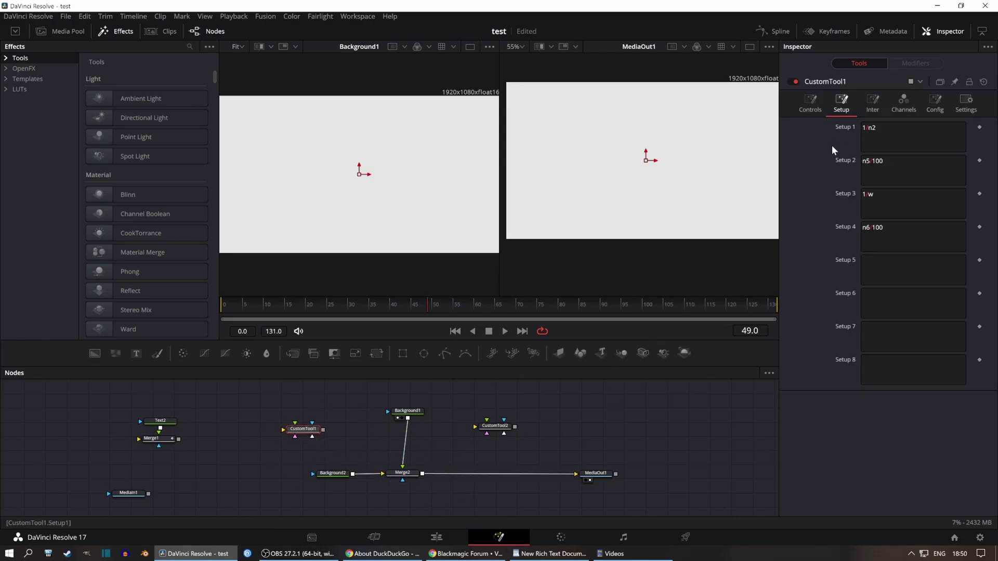